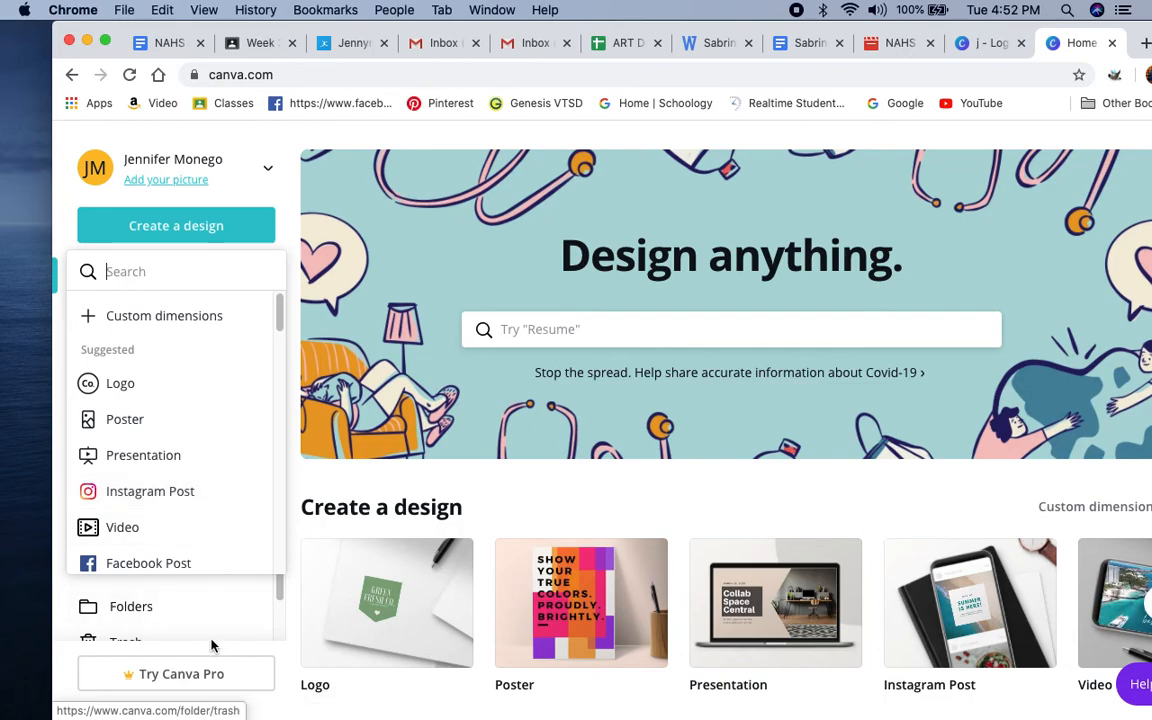
pyautogui.click(278, 597)
pyautogui.moveTo(278, 597); pyautogui.dragTo(276, 640)
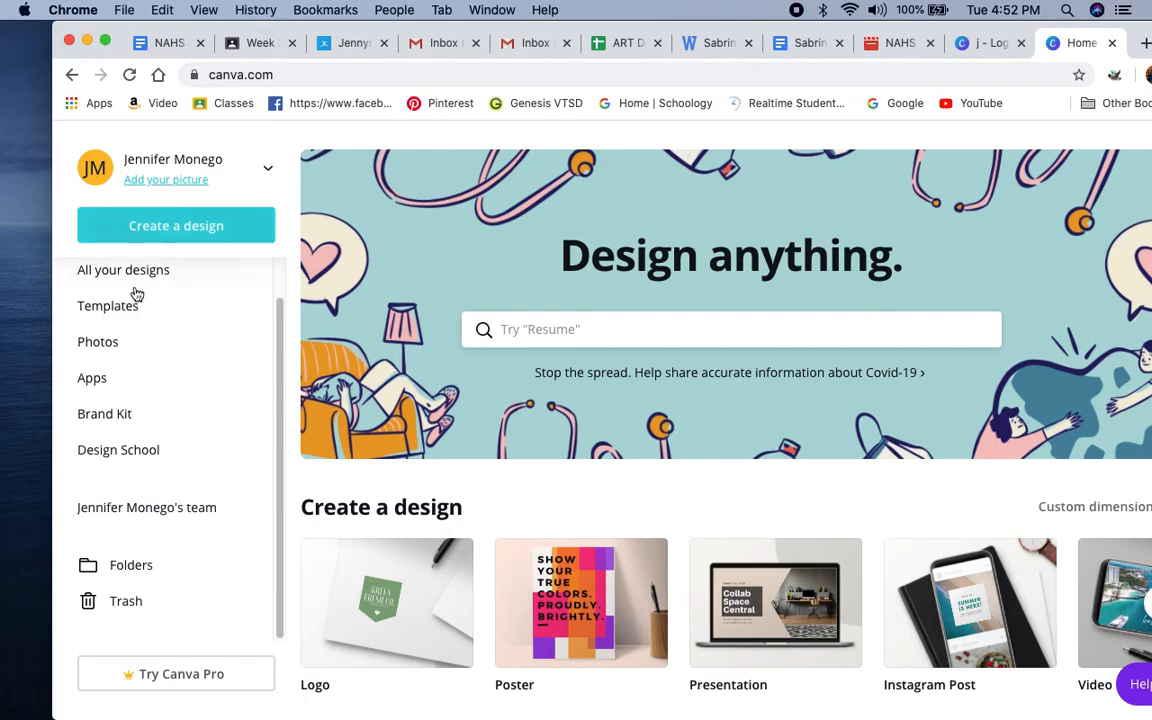
pyautogui.scroll(2, 133, 312)
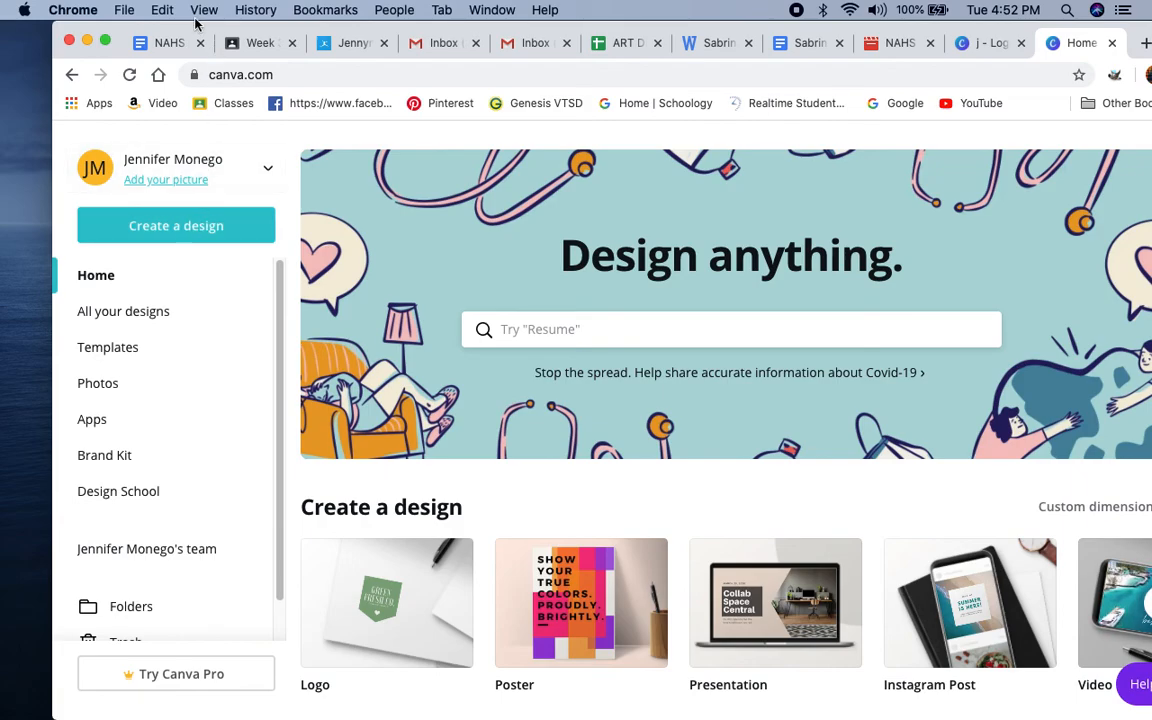
# Step: Bring the whole browser window into view and create a new blank Logo design
pyautogui.moveTo(195, 33); pyautogui.dragTo(147, 33)
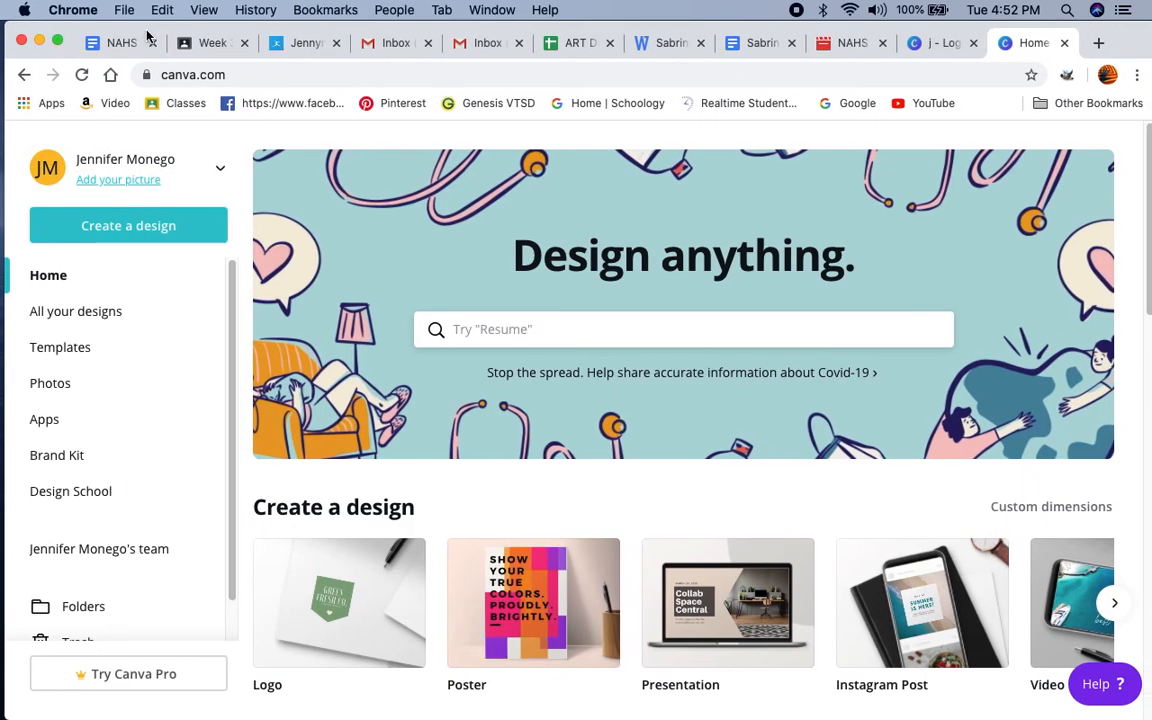
pyautogui.click(134, 233)
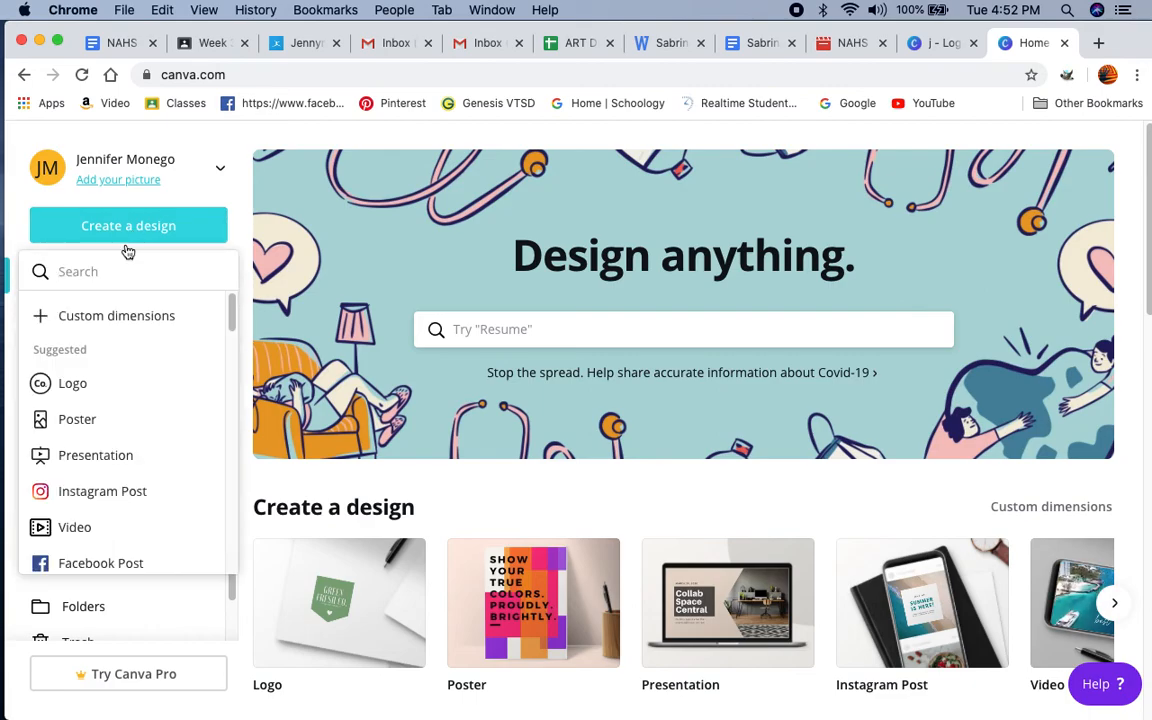
pyautogui.click(78, 389)
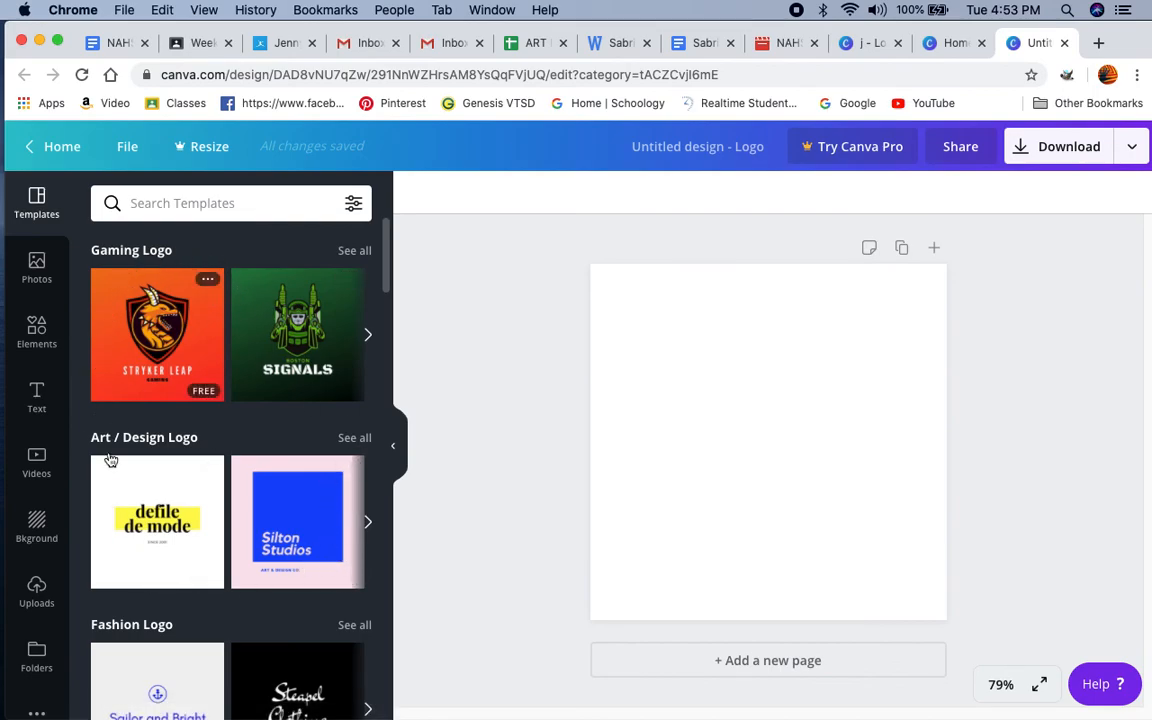
# Step: Look through the logo template categories, from Gaming and Art / Design to Attorney / Law and Automotive
pyautogui.scroll(-6, 250, 608)
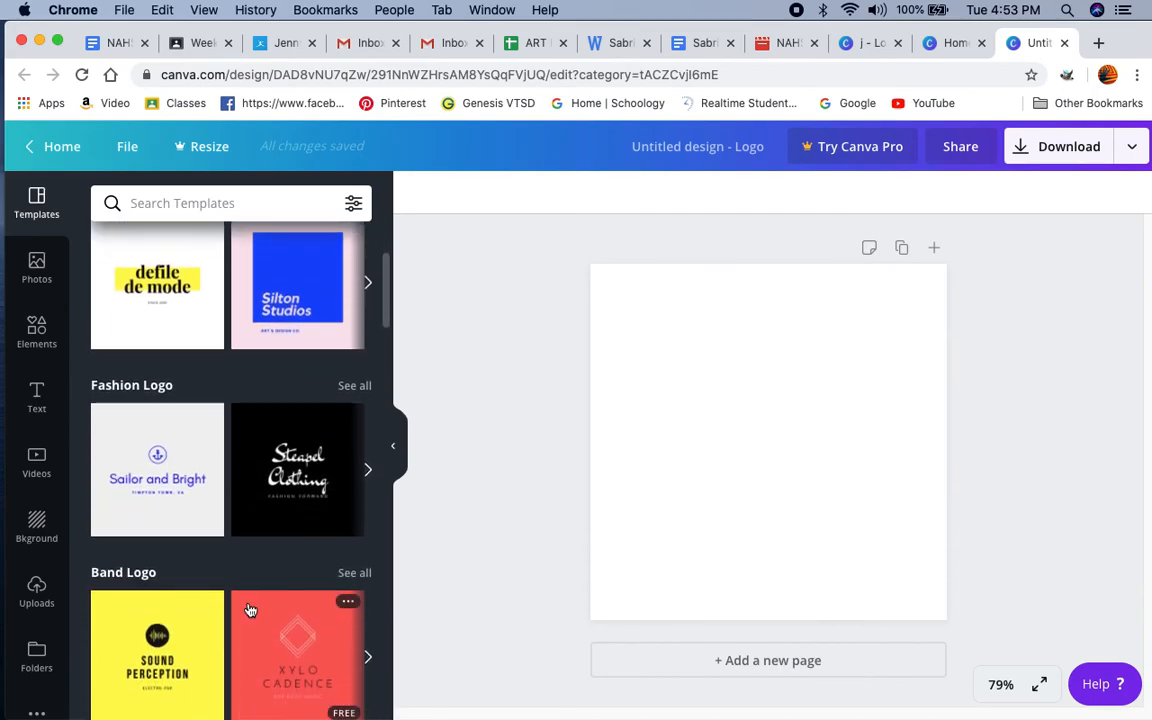
pyautogui.scroll(-4, 250, 610)
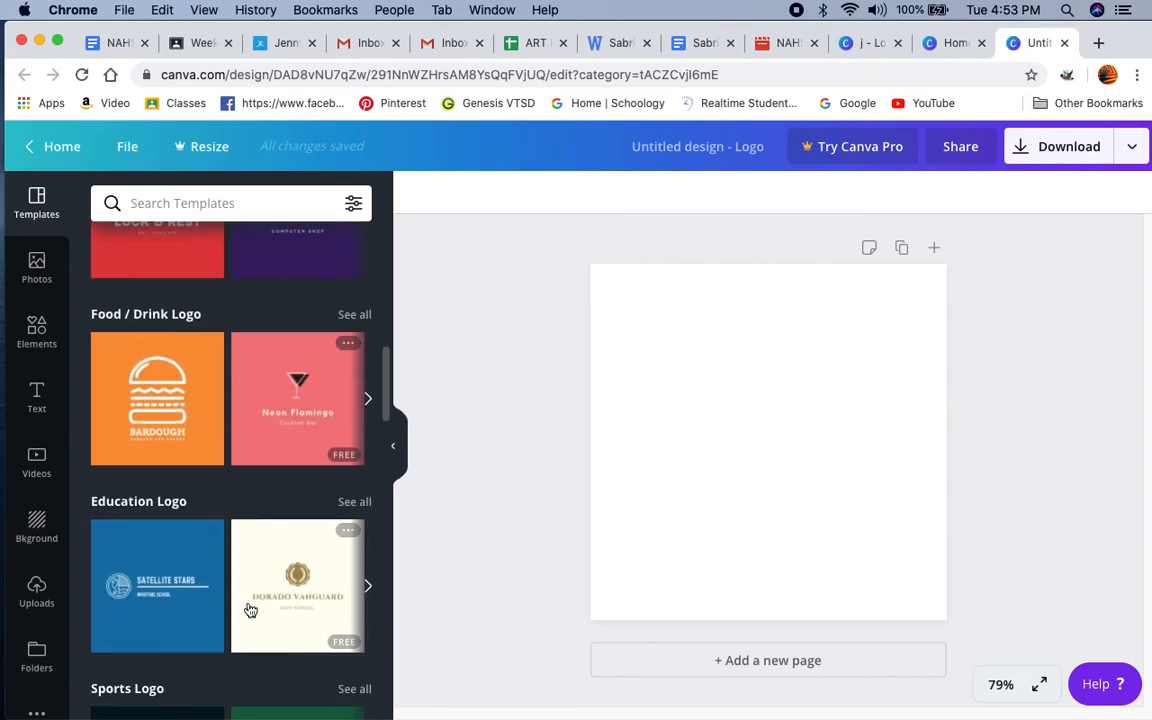
pyautogui.scroll(-5, 250, 610)
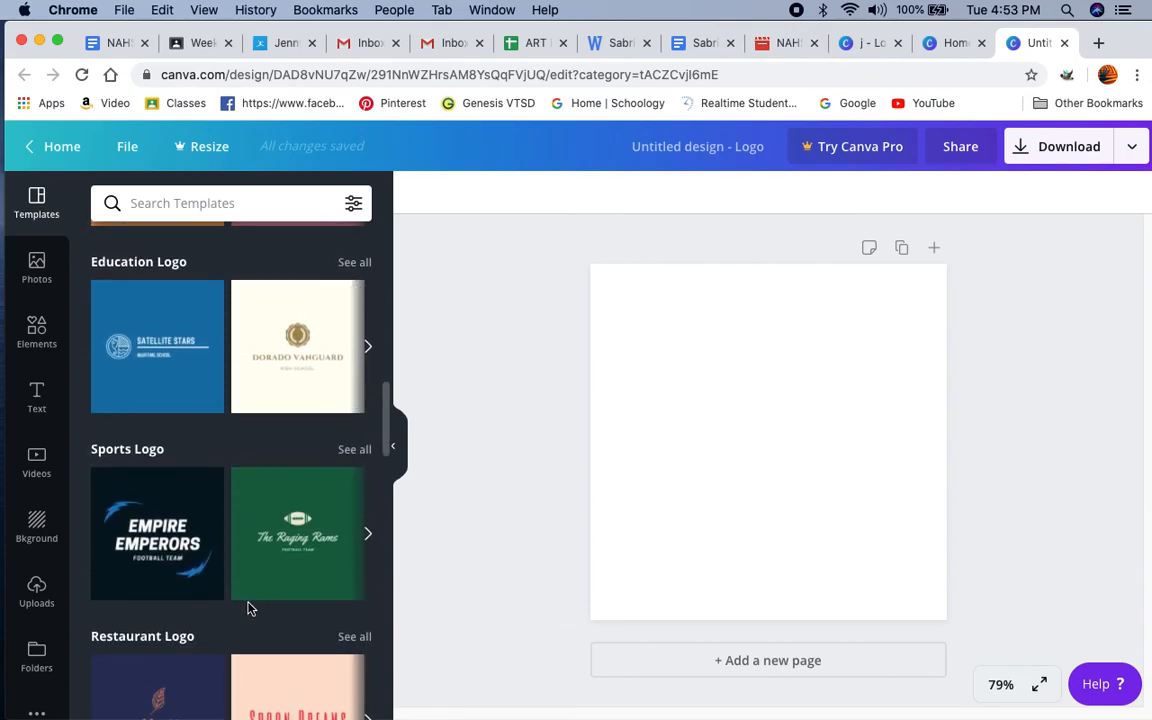
pyautogui.scroll(-6, 250, 610)
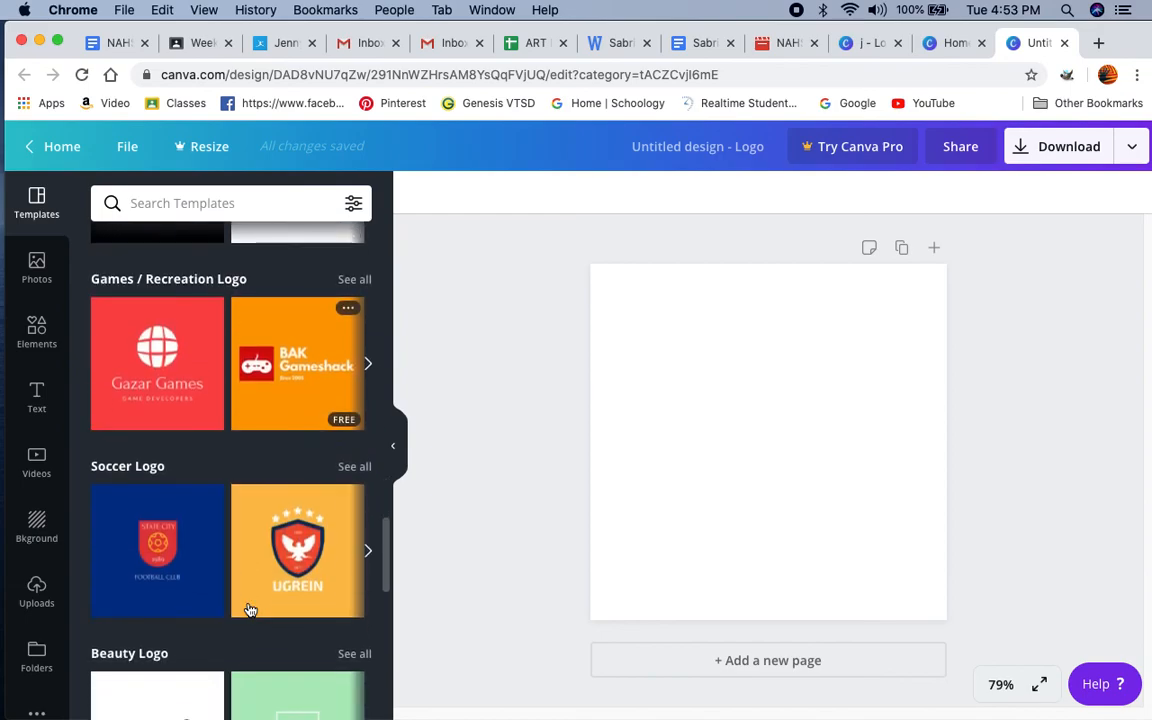
pyautogui.scroll(-3, 250, 610)
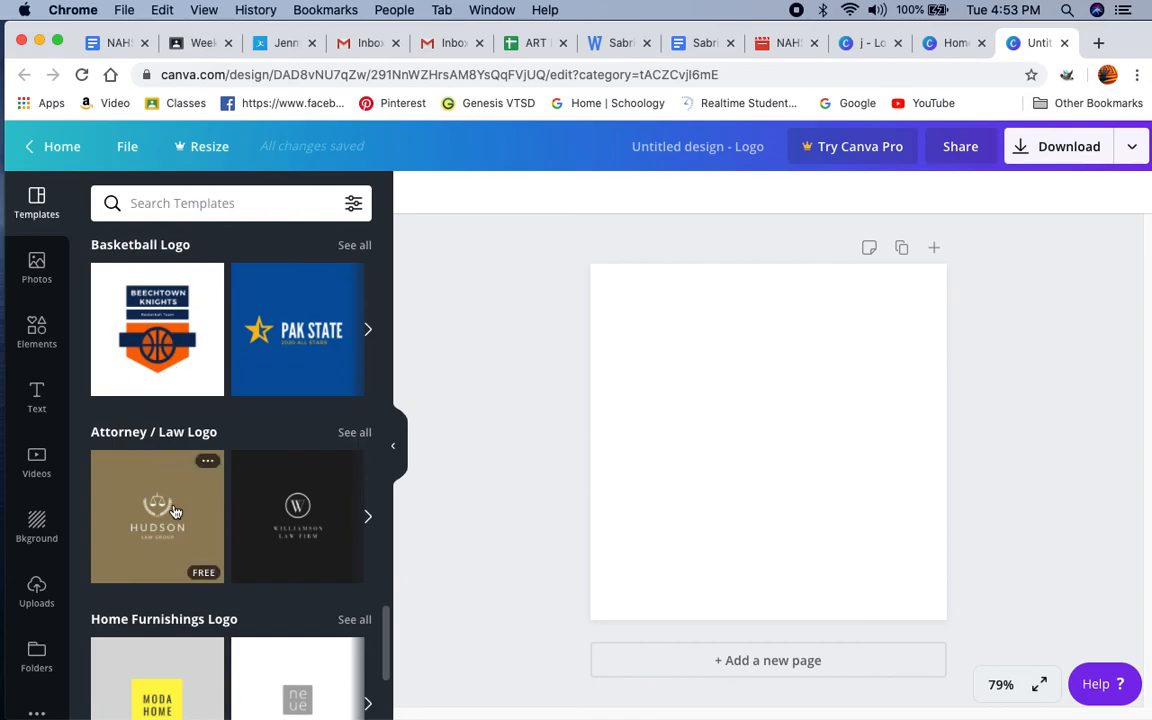
pyautogui.scroll(-3, 174, 512)
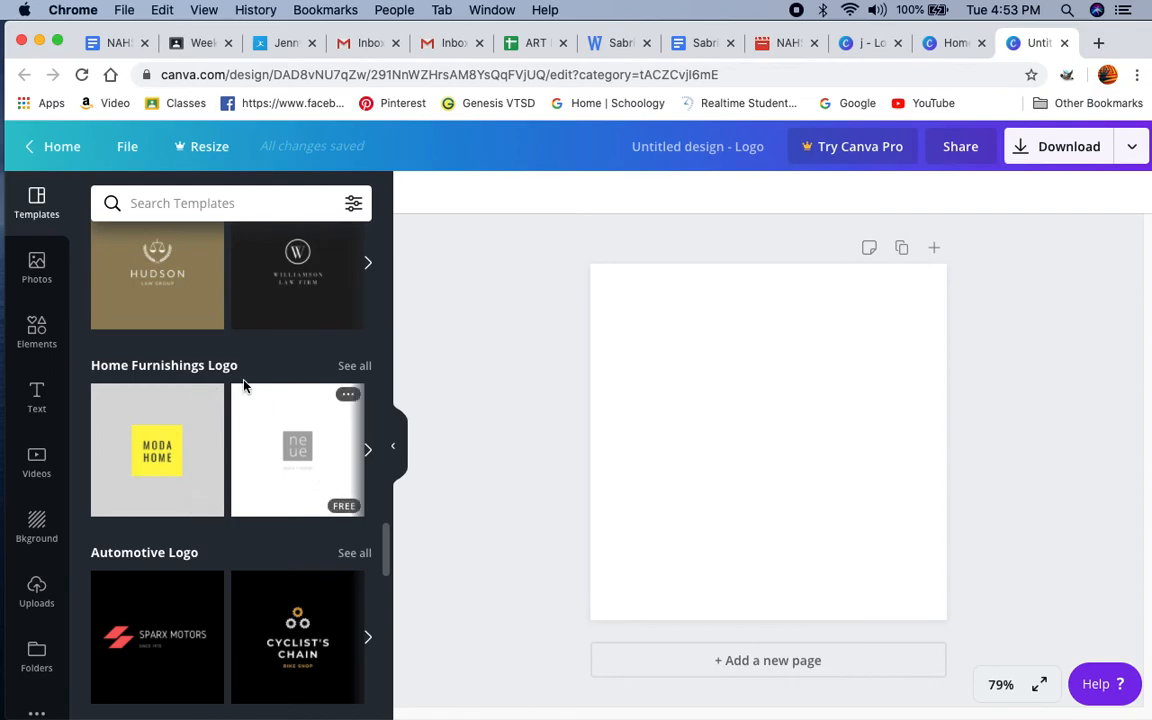
pyautogui.scroll(-15, 196, 487)
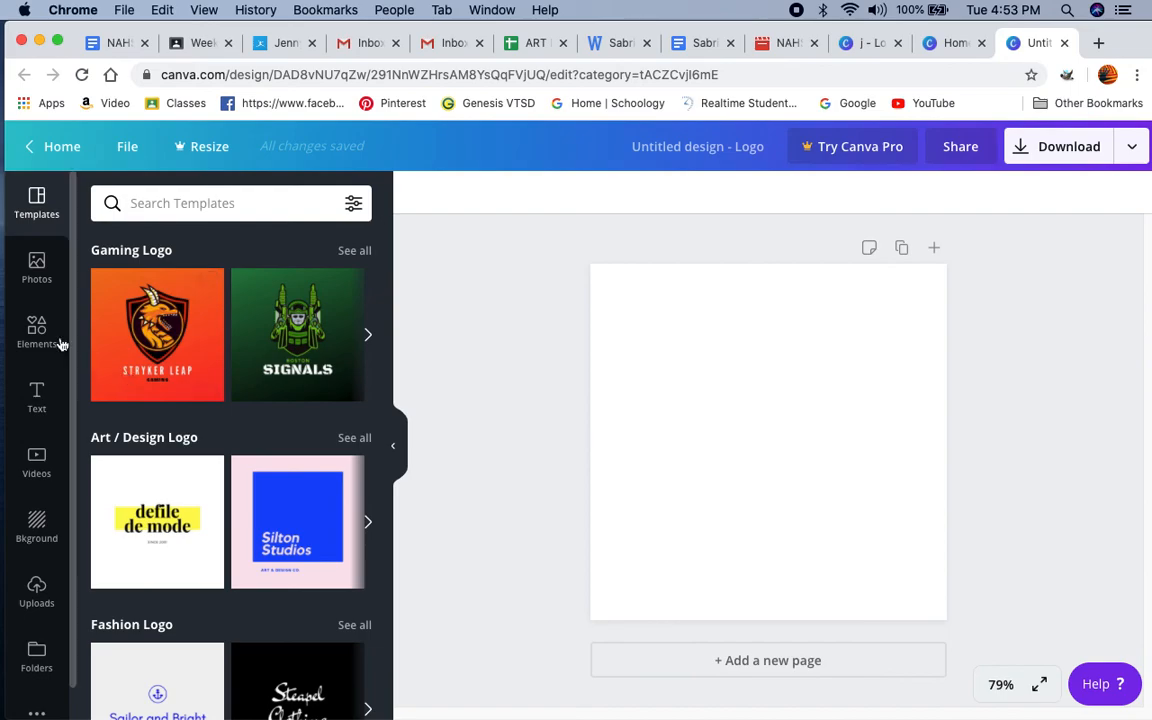
# Step: Look over the first categories of the Elements library and the trending stock photos
pyautogui.click(36, 336)
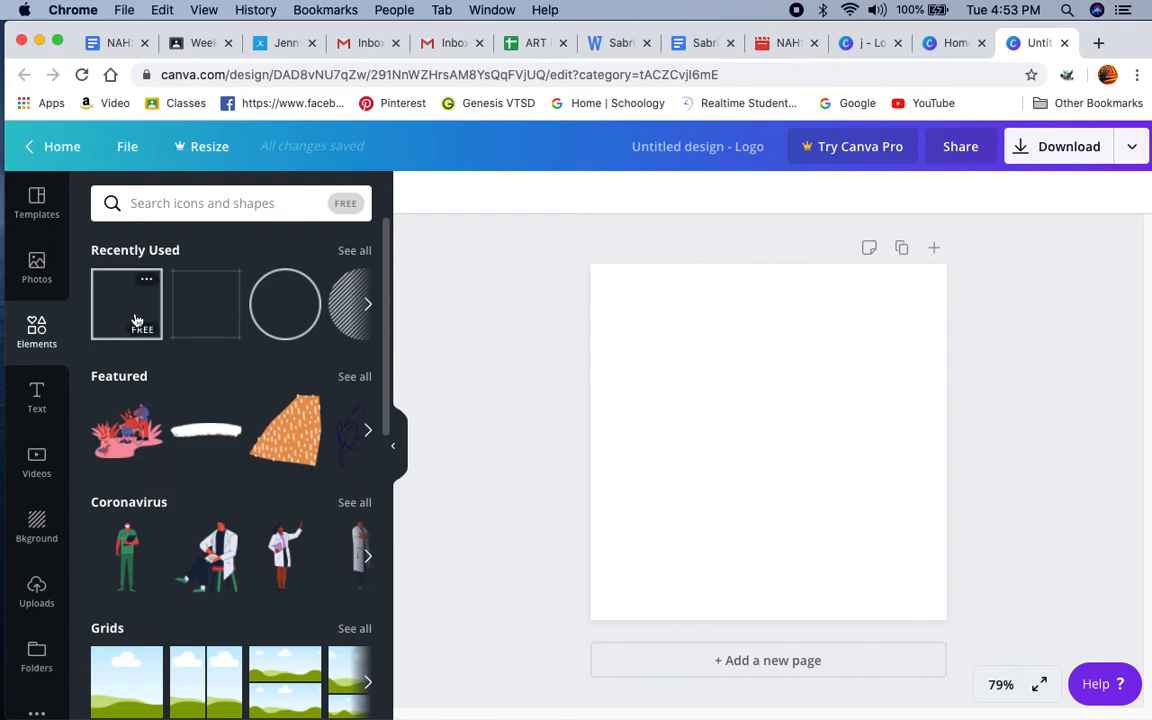
pyautogui.scroll(-5, 226, 470)
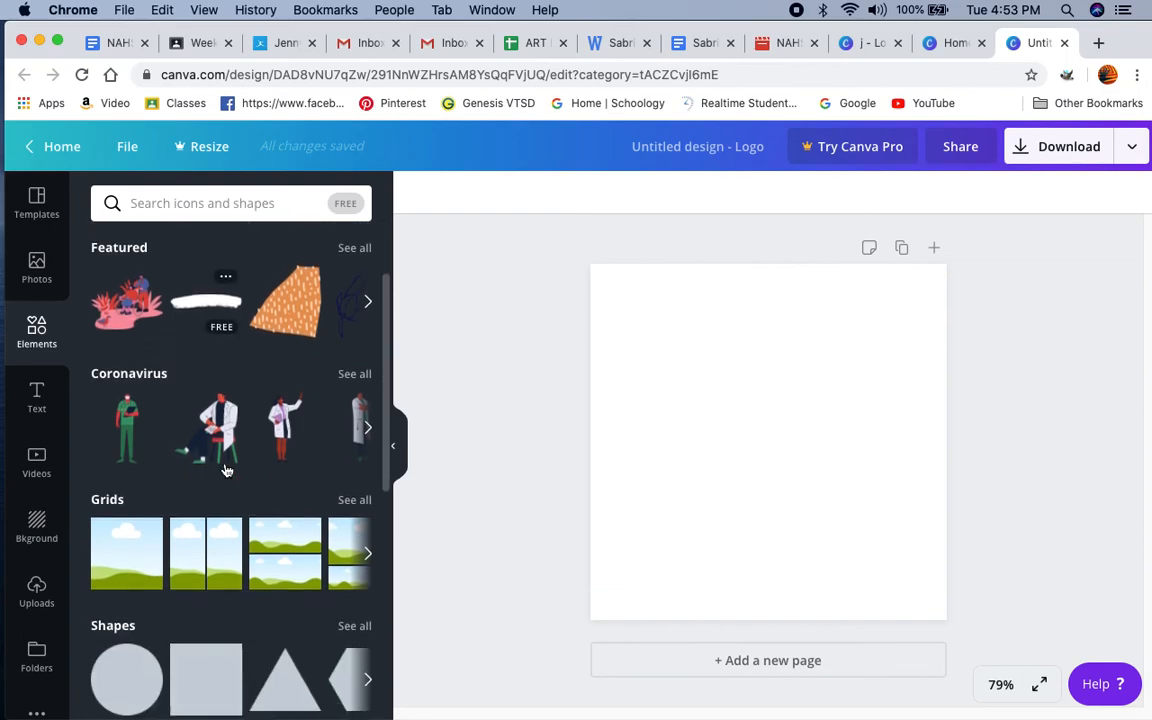
pyautogui.scroll(3, 226, 470)
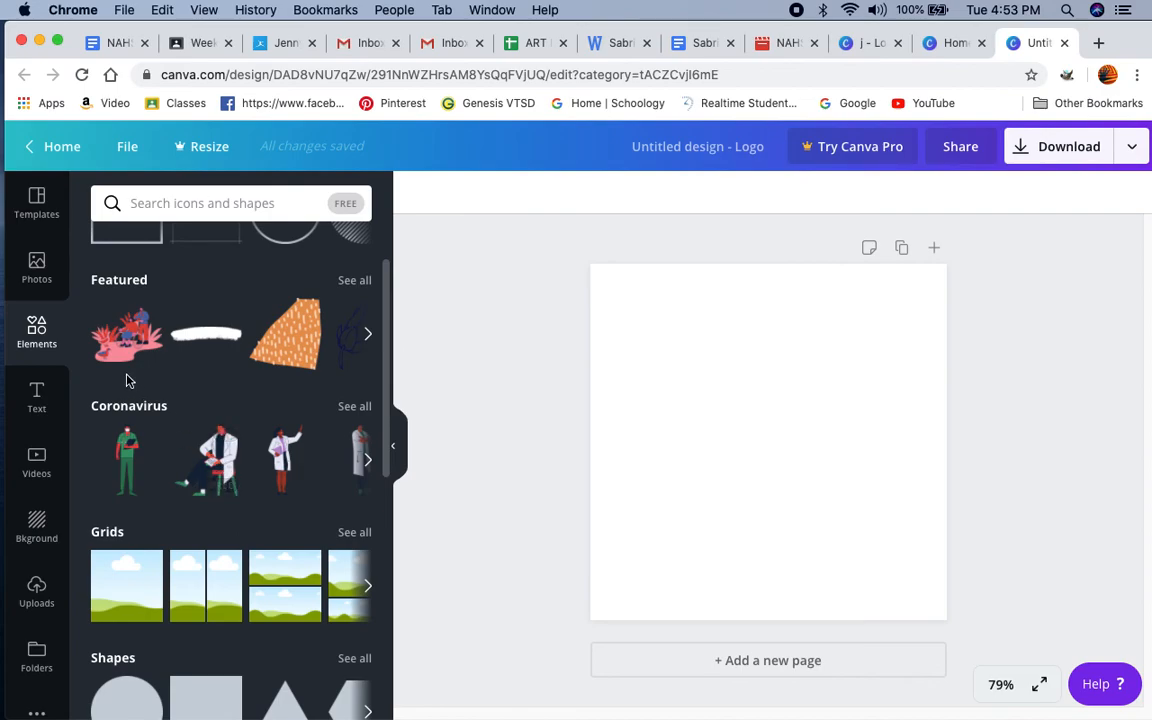
pyautogui.click(37, 263)
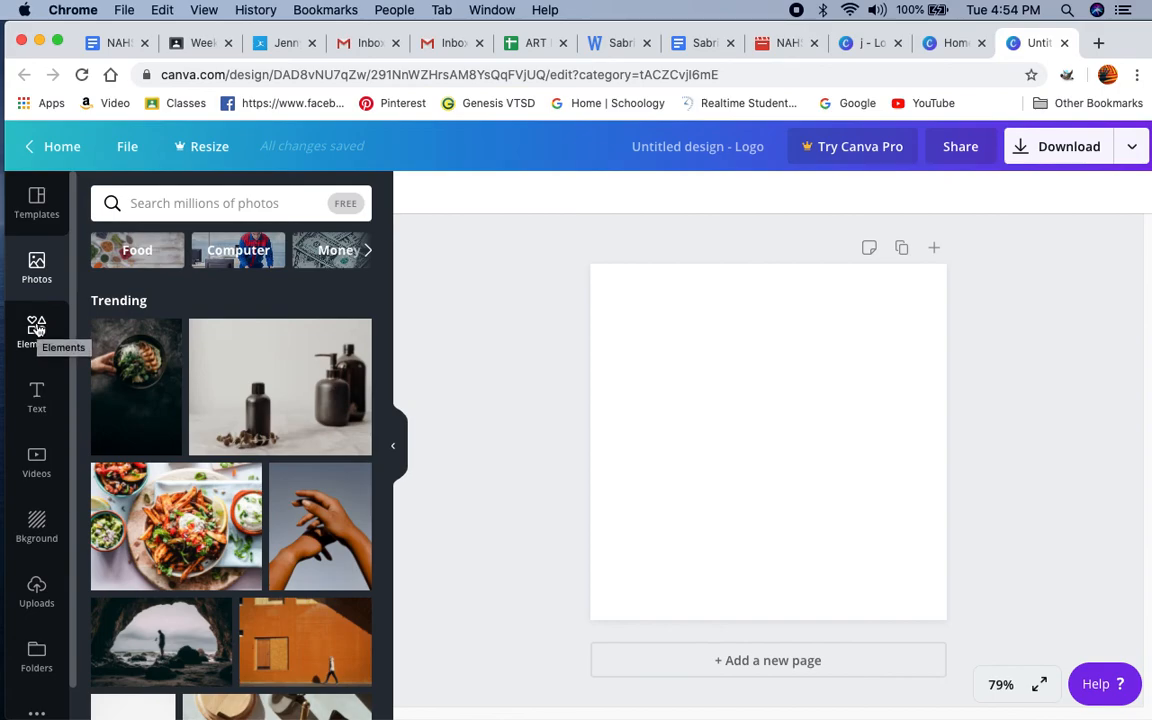
# Step: Examine the Elements library's categories, including Grids, Shapes, Frames, Stickers, Charts, Gradients, Lines and Zodiac Symbols
pyautogui.click(37, 328)
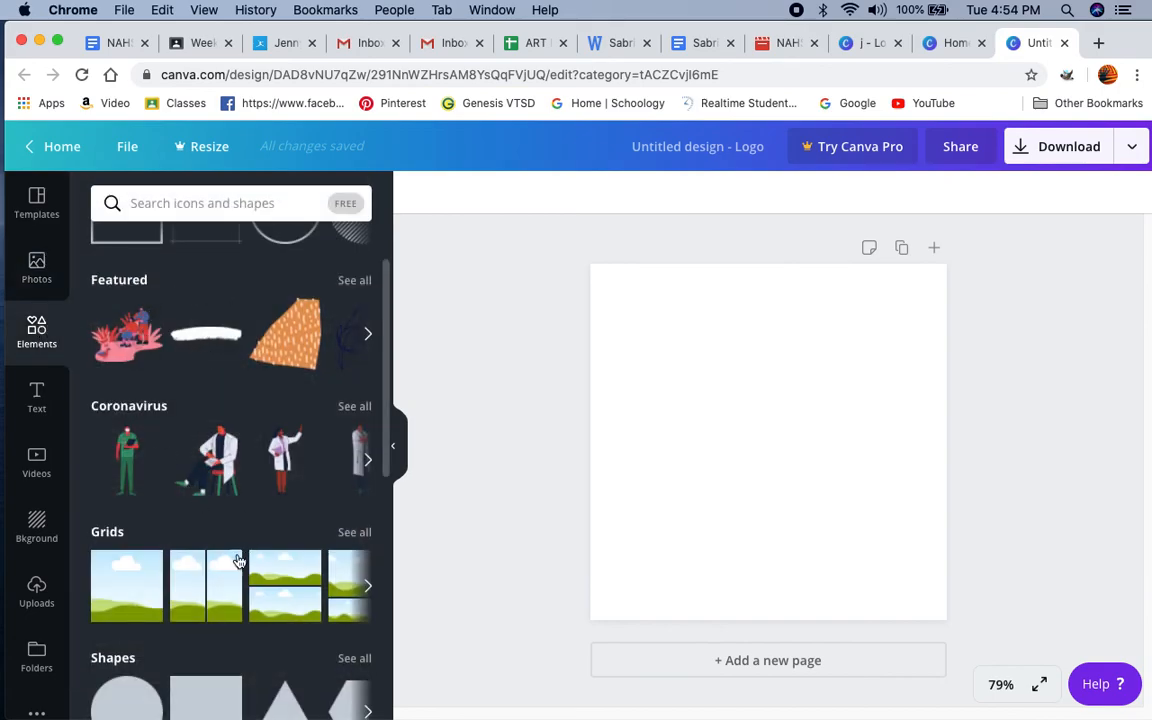
pyautogui.scroll(-1, 229, 579)
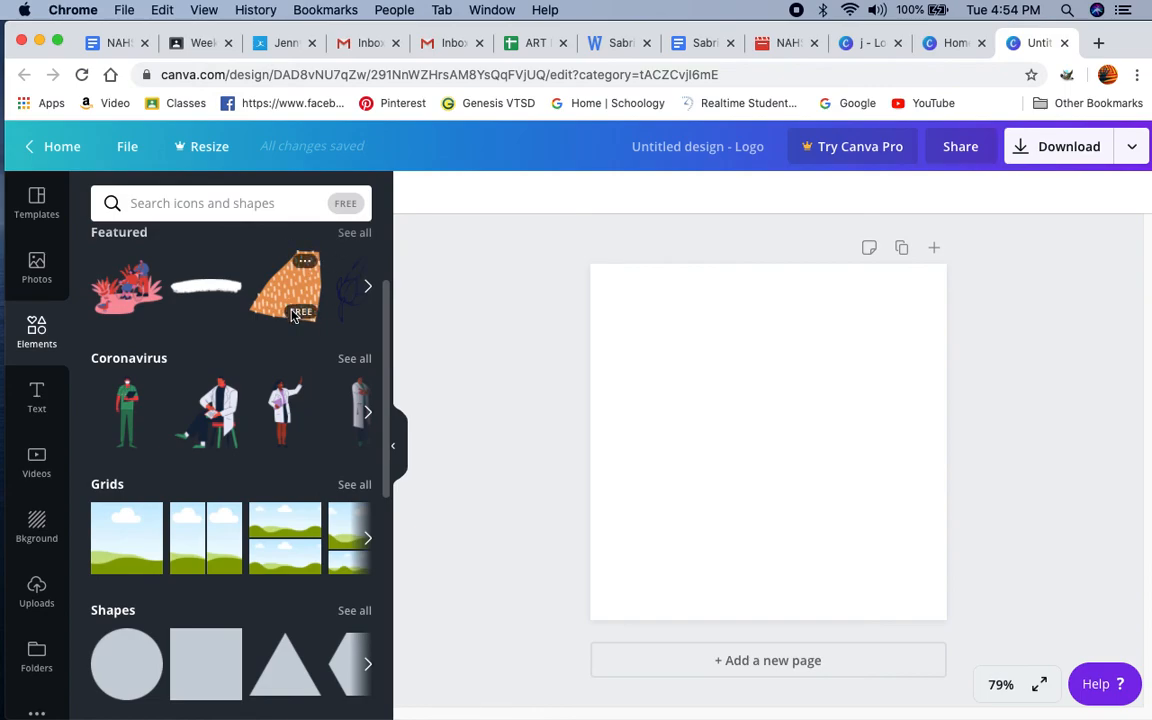
pyautogui.scroll(-1, 296, 315)
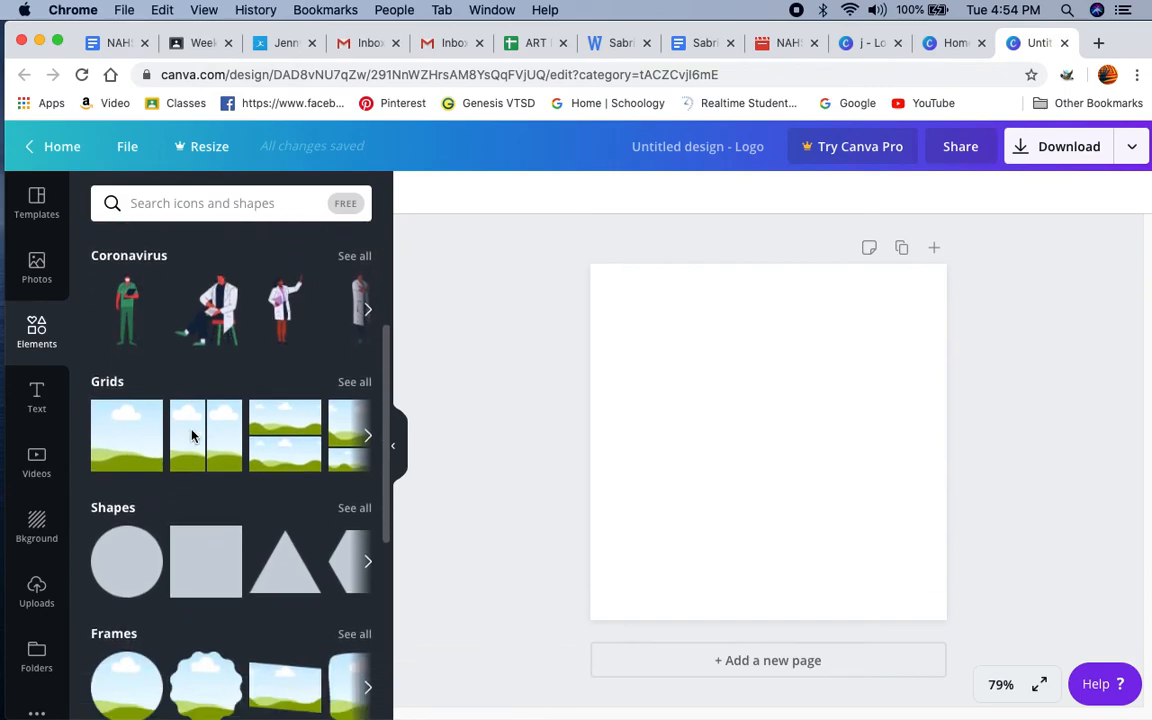
pyautogui.scroll(-4, 193, 437)
pyautogui.scroll(-3, 193, 437)
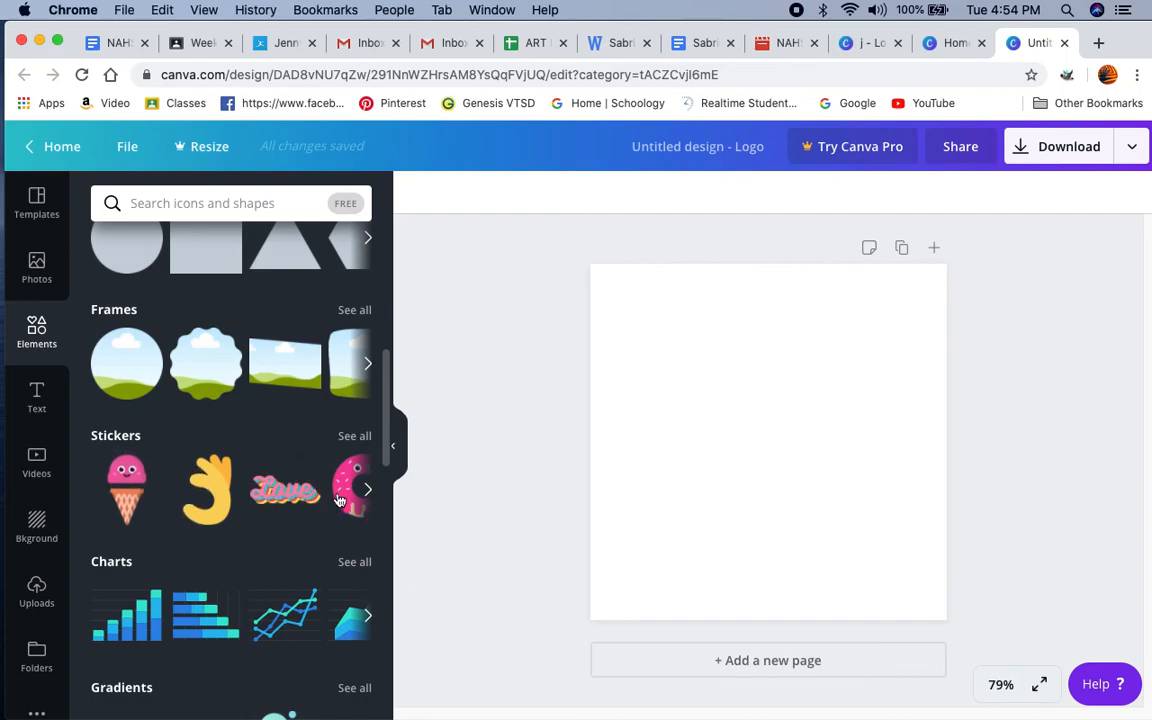
pyautogui.scroll(-3, 339, 495)
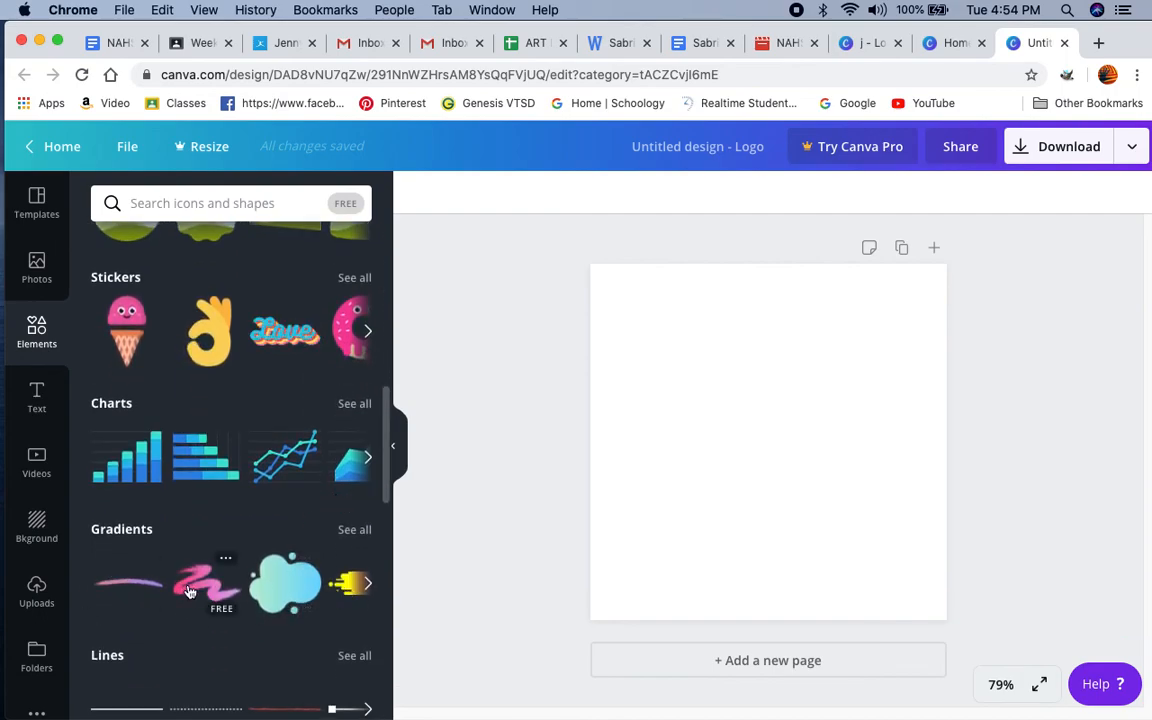
pyautogui.scroll(-4, 190, 591)
pyautogui.scroll(-2, 189, 592)
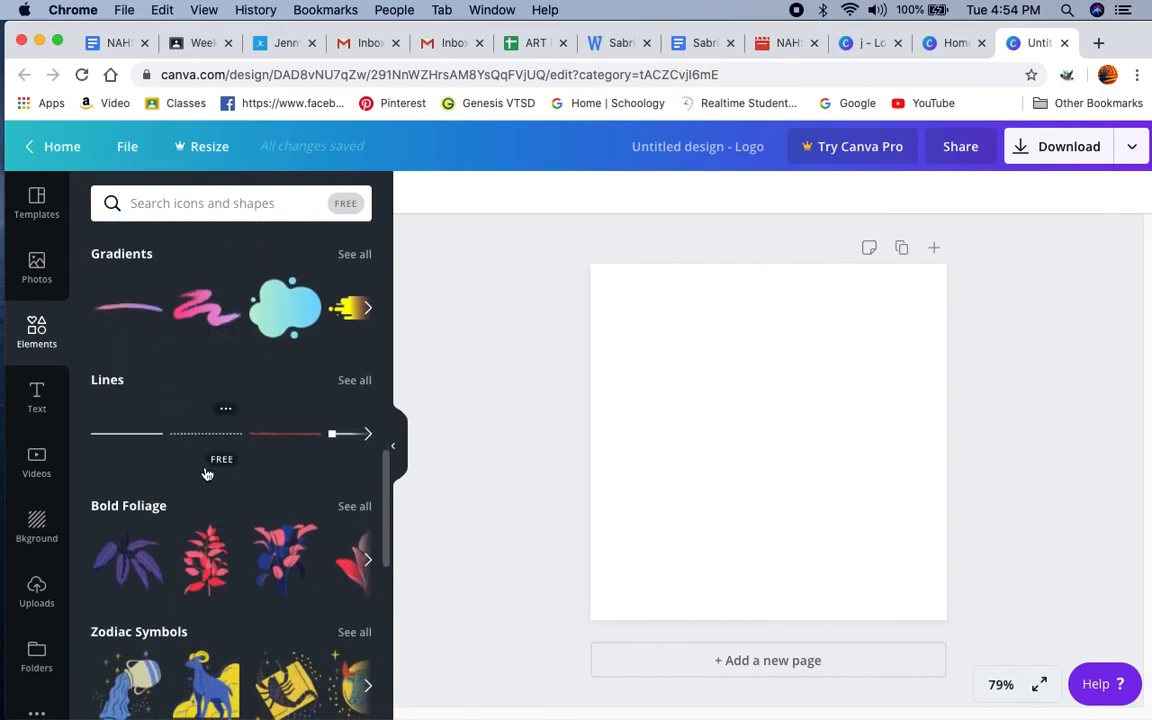
pyautogui.scroll(-4, 205, 470)
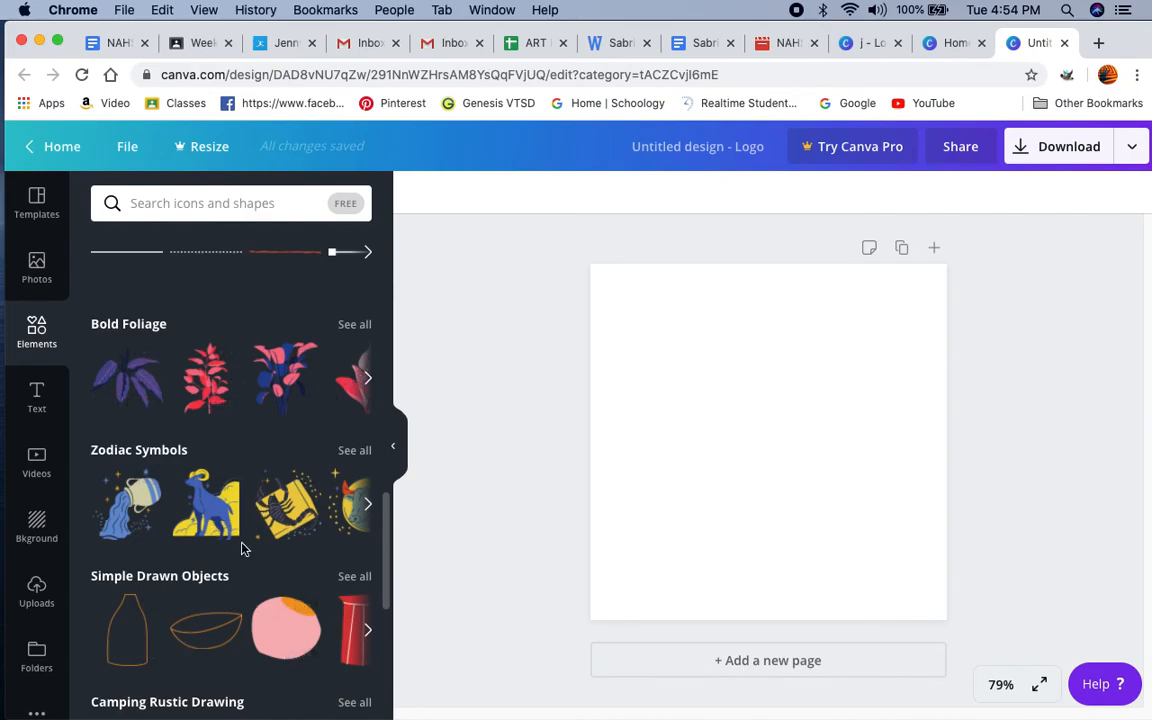
pyautogui.scroll(-4, 241, 548)
pyautogui.scroll(9, 241, 548)
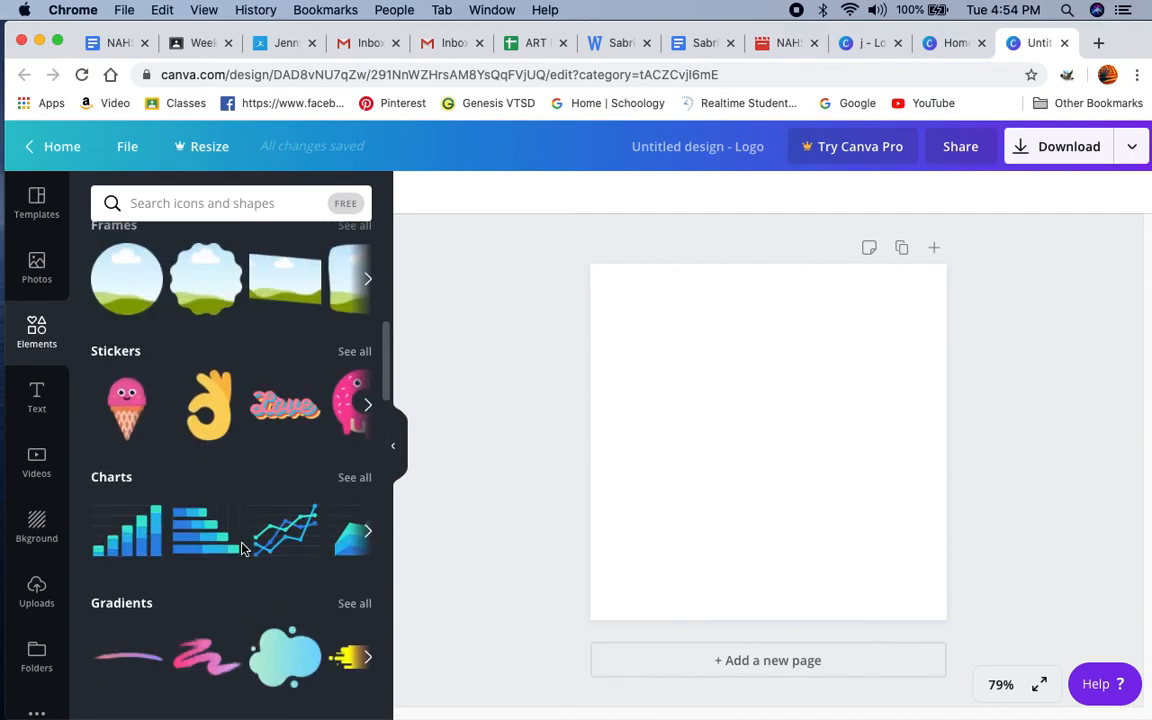
pyautogui.scroll(3, 241, 548)
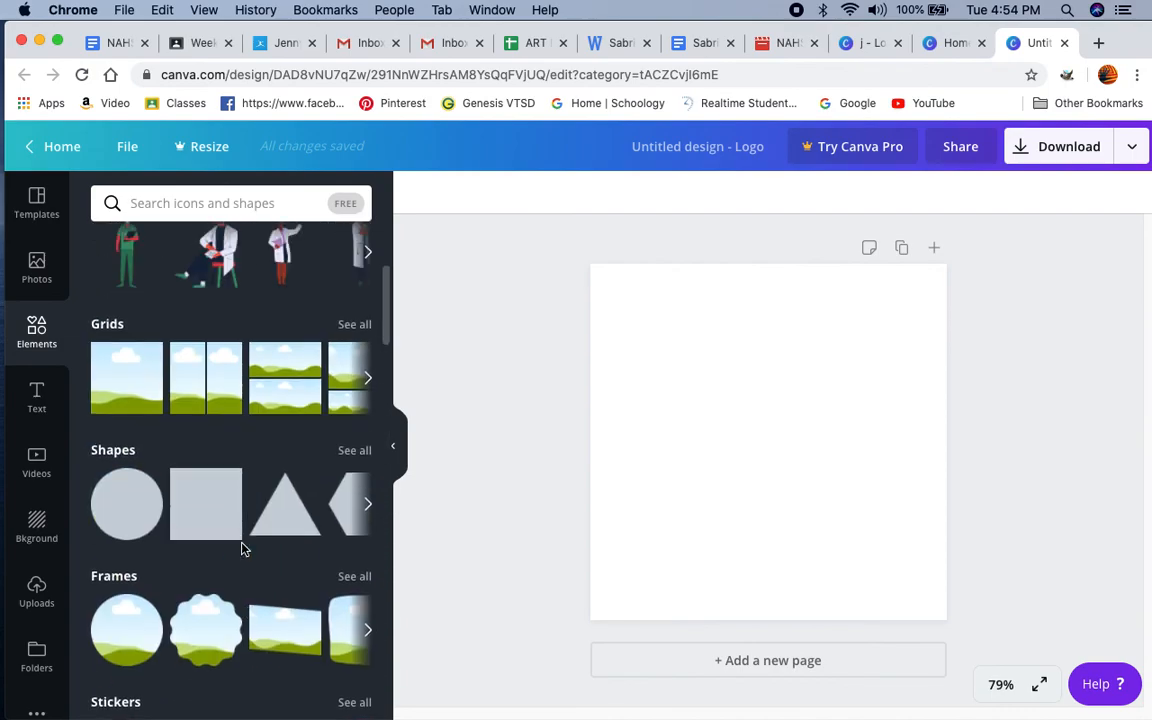
# Step: Try a circle shape on the page, delete it, and look through the full Shapes collection
pyautogui.click(133, 512)
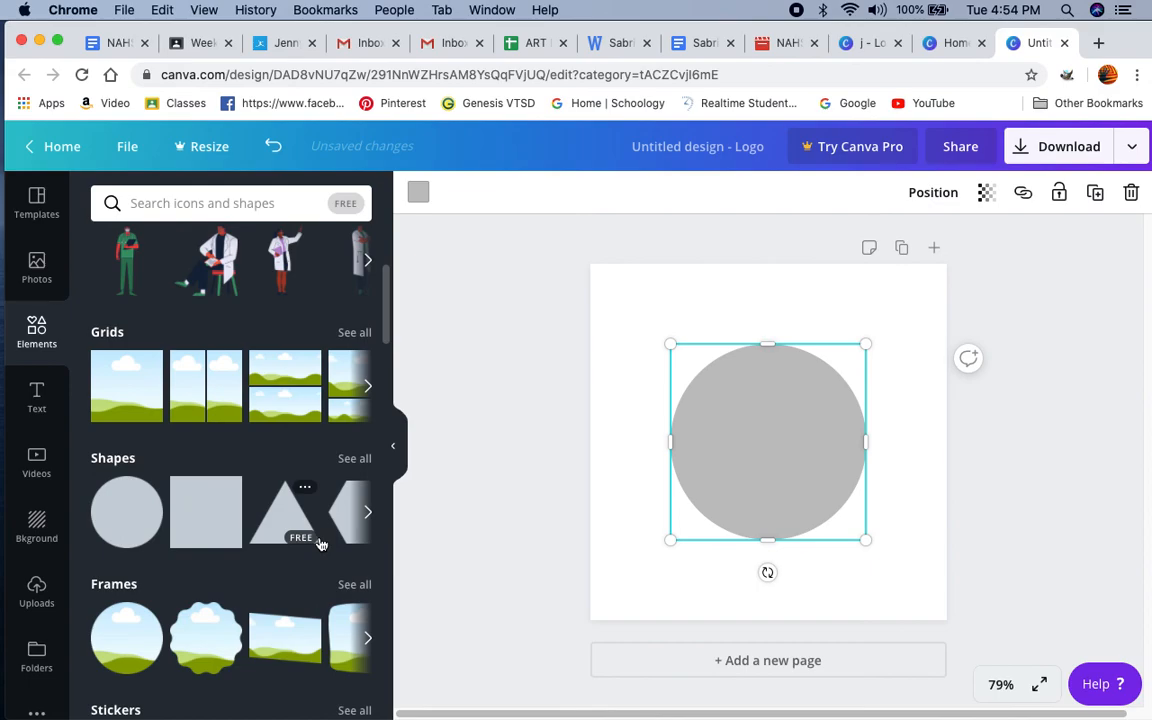
pyautogui.click(355, 459)
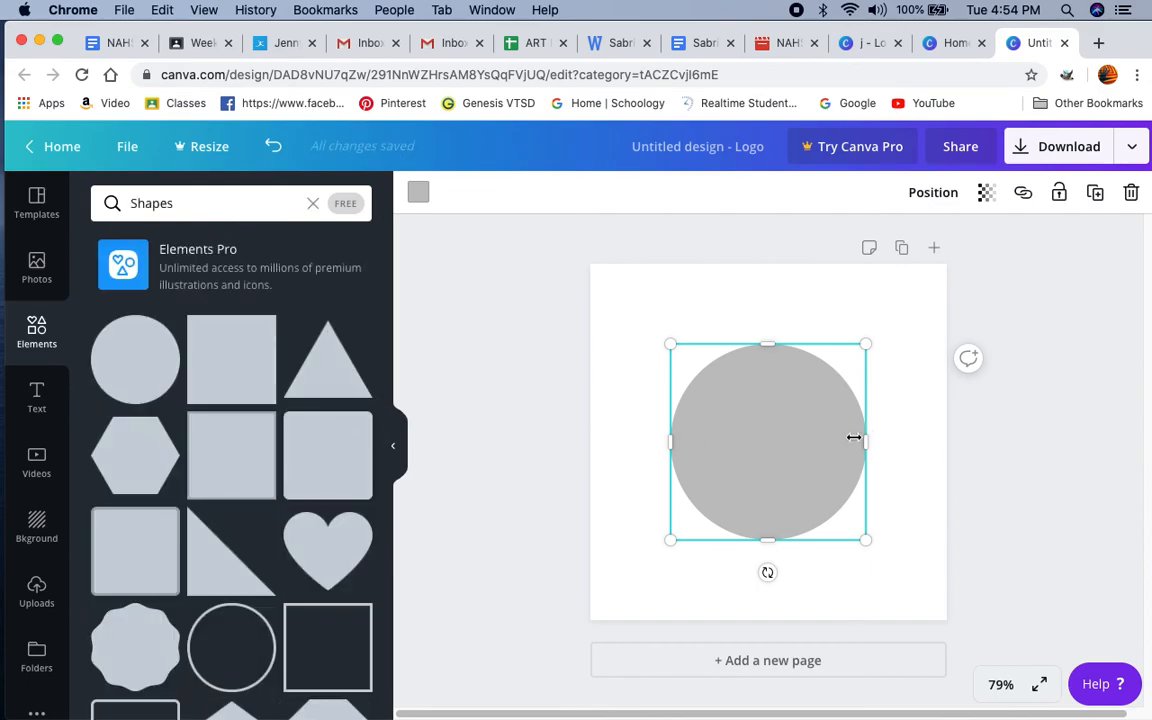
pyautogui.press('BackSpace')
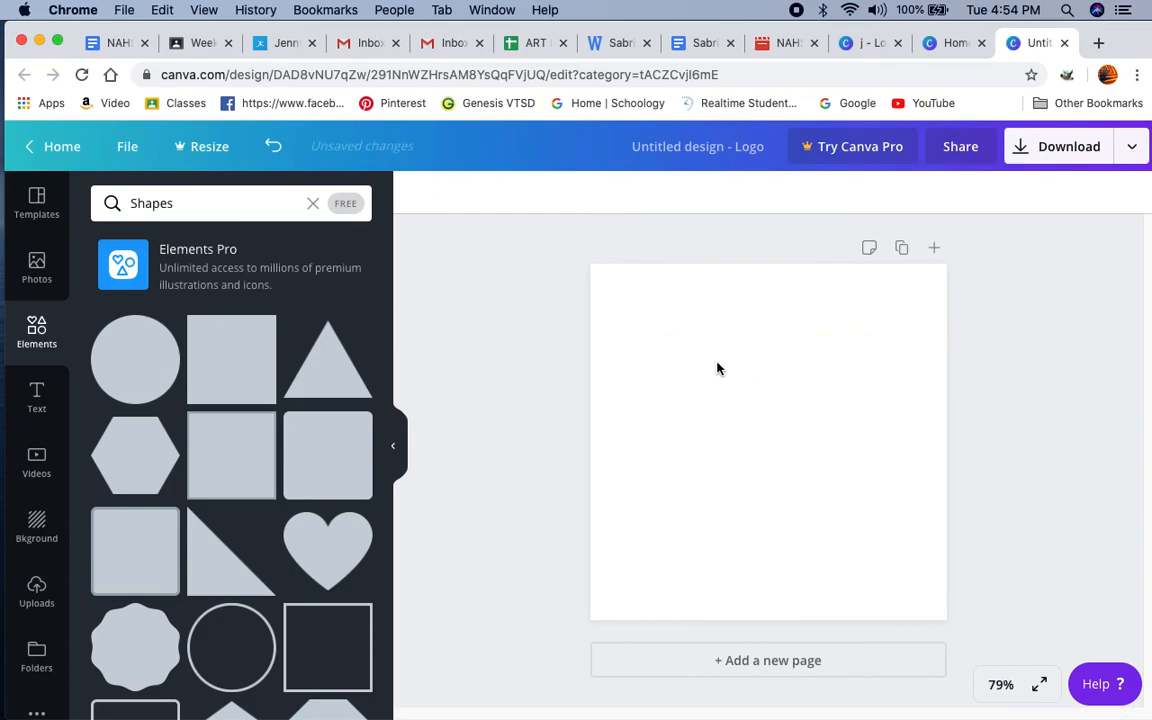
pyautogui.scroll(-15, 230, 495)
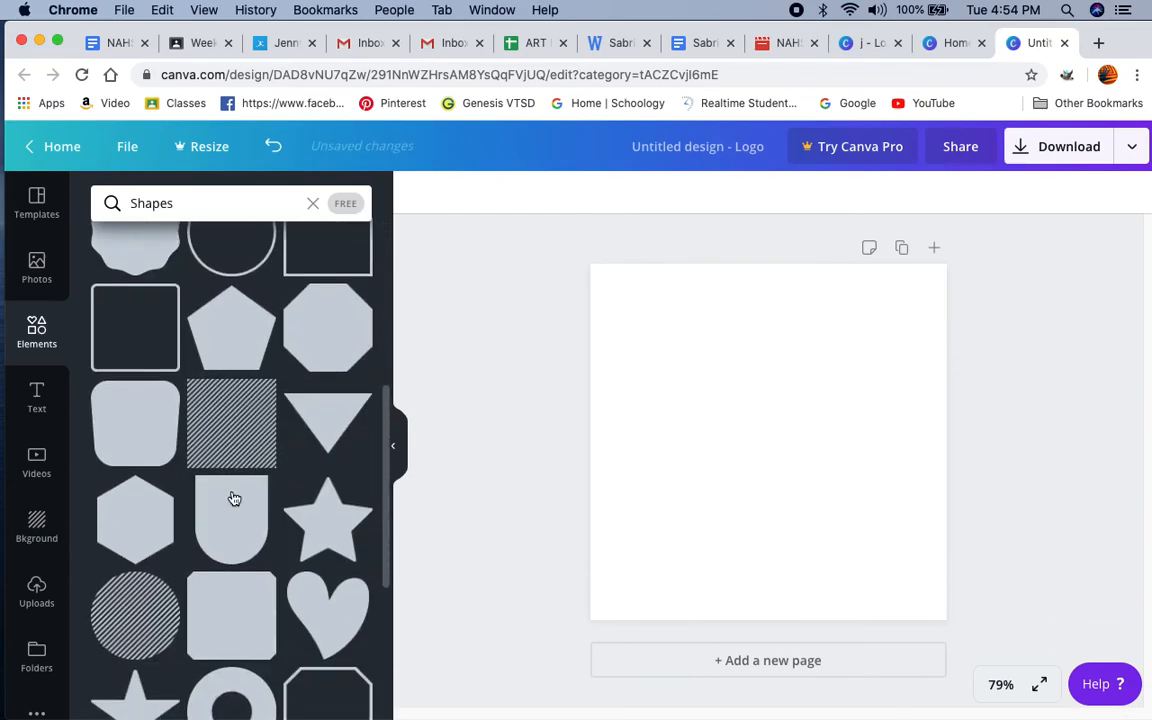
pyautogui.scroll(15, 233, 498)
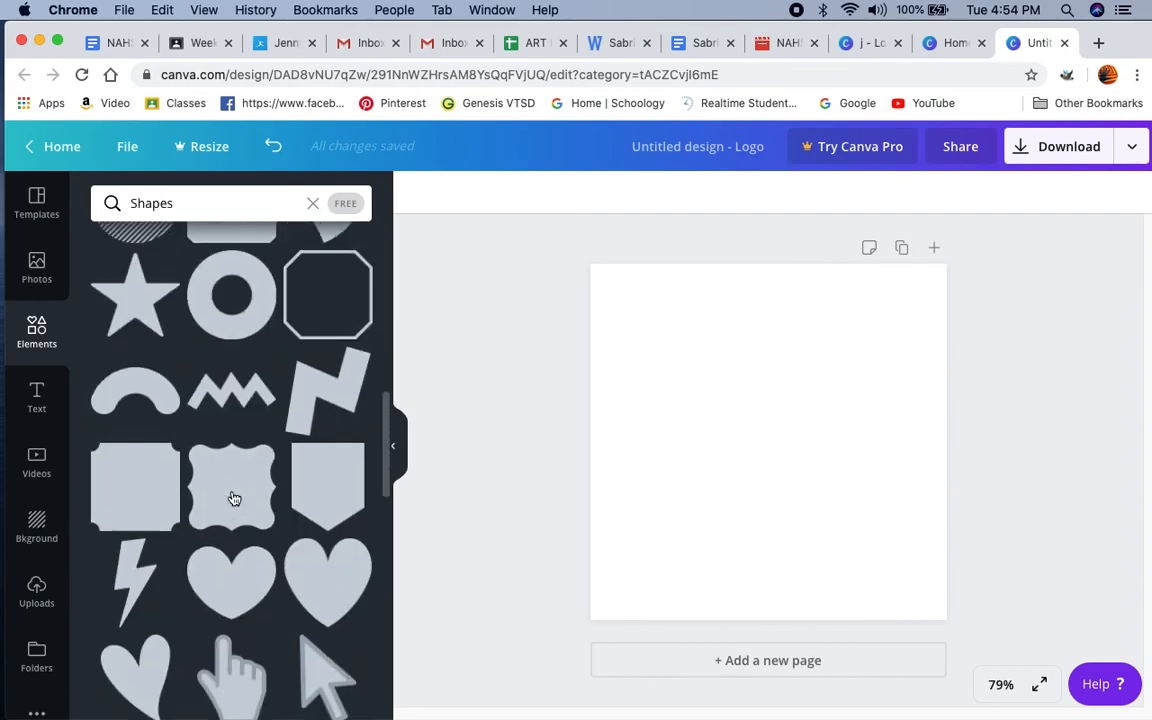
pyautogui.moveTo(233, 528)
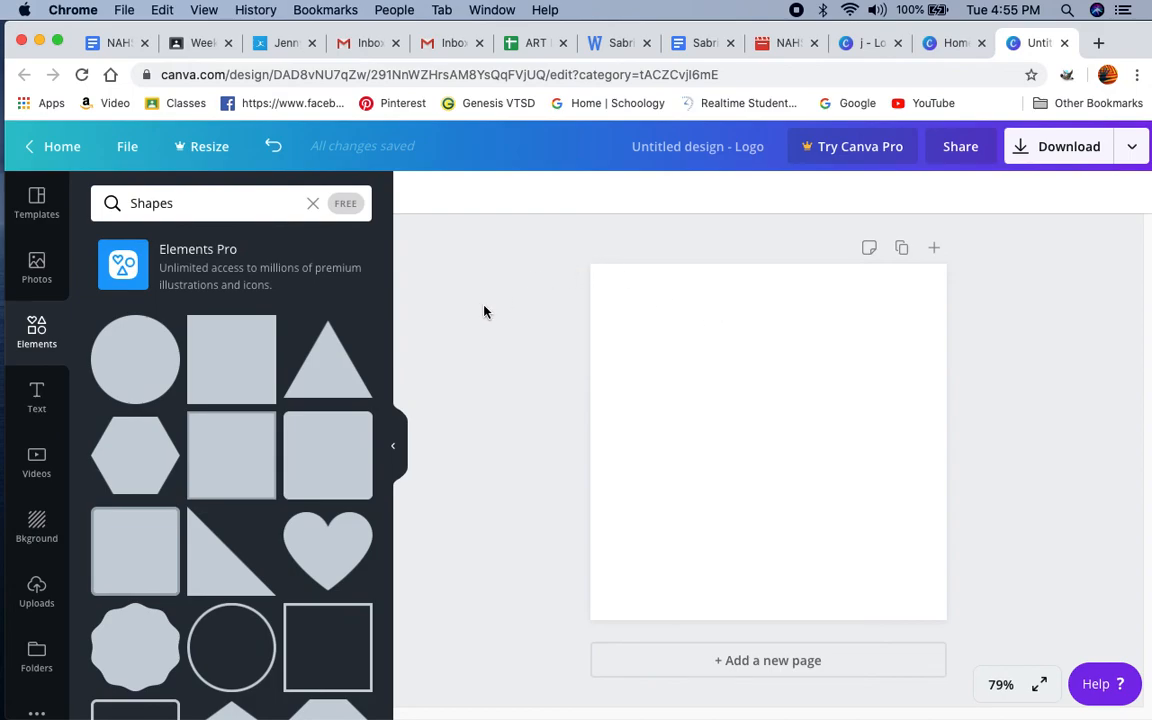
# Step: Add the uploaded photo of the spiral notebook's logo sketches to the blank page
pyautogui.click(36, 596)
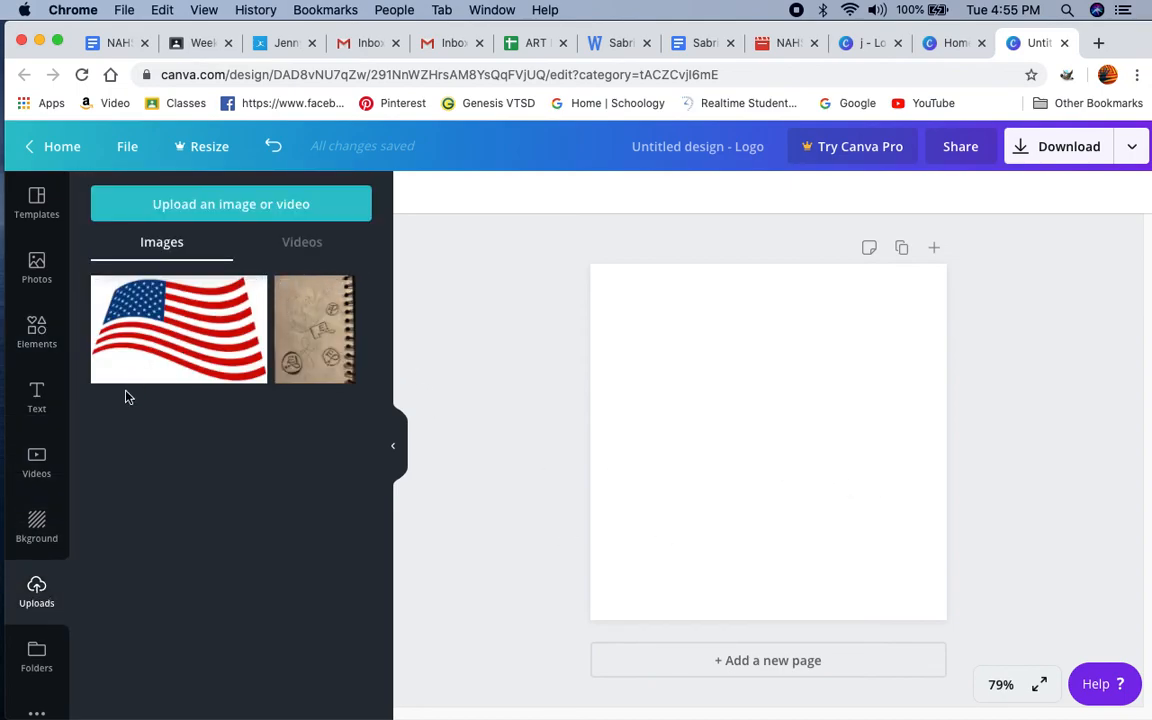
pyautogui.click(312, 346)
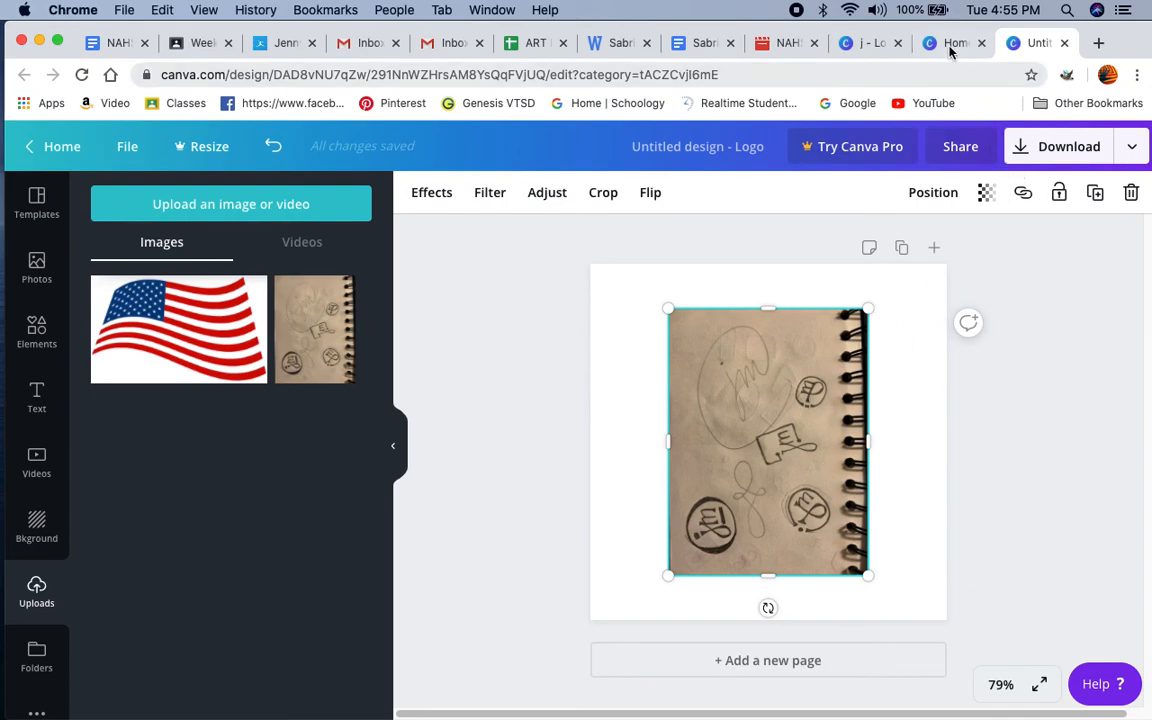
# Step: Switch to the open logo design named j and move the cropped sketch photo slightly closer to the page's left edge
pyautogui.click(868, 43)
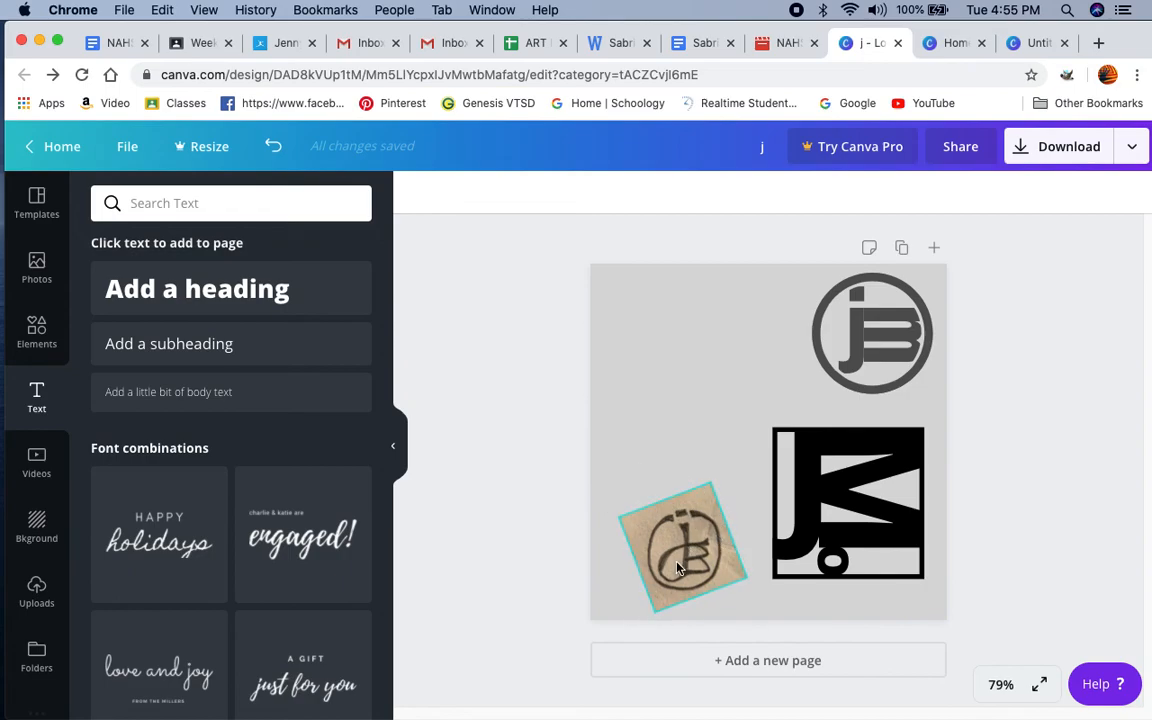
pyautogui.moveTo(687, 566)
pyautogui.mouseDown()
pyautogui.moveTo(583, 522)
pyautogui.moveTo(576, 540)
pyautogui.moveTo(688, 556)
pyautogui.mouseUp()
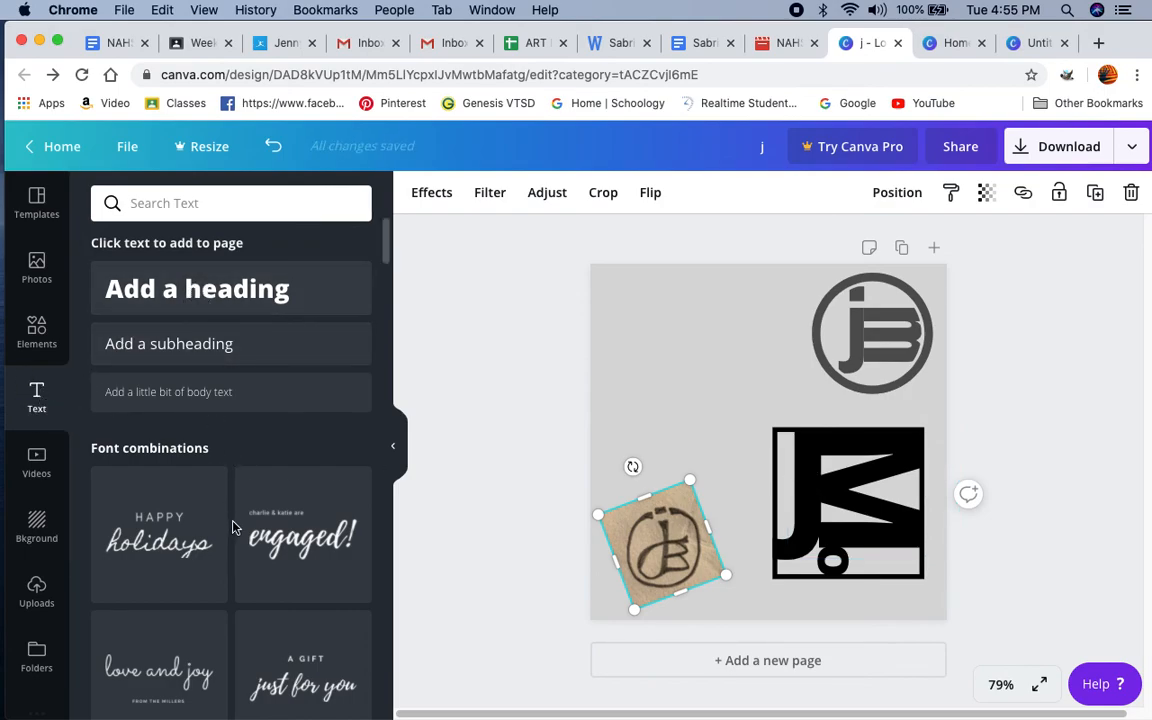
# Step: Add a heading text box to the page and set its font to Alice
pyautogui.click(227, 296)
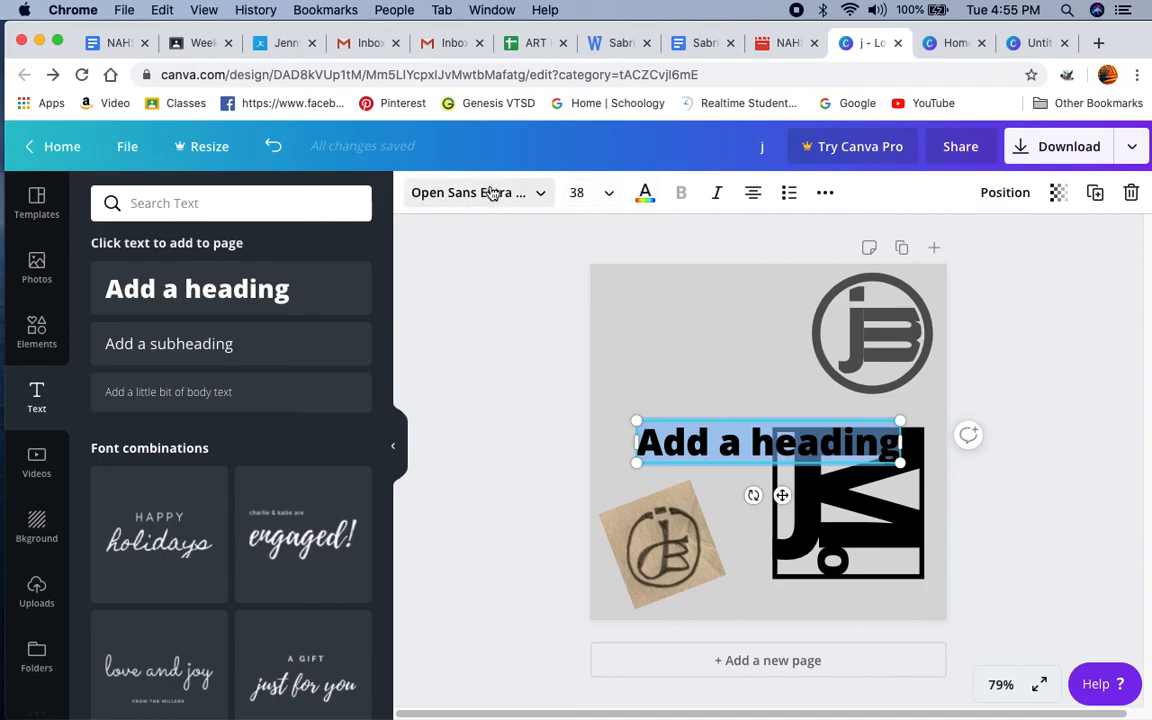
pyautogui.click(542, 195)
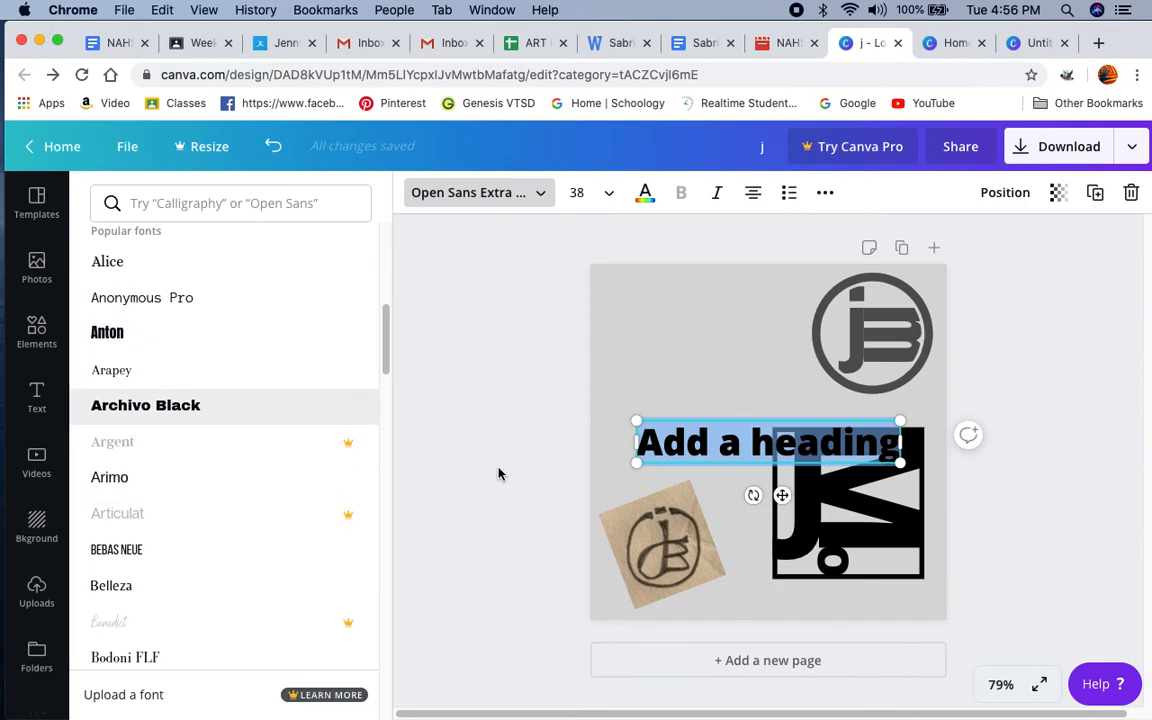
pyautogui.click(108, 264)
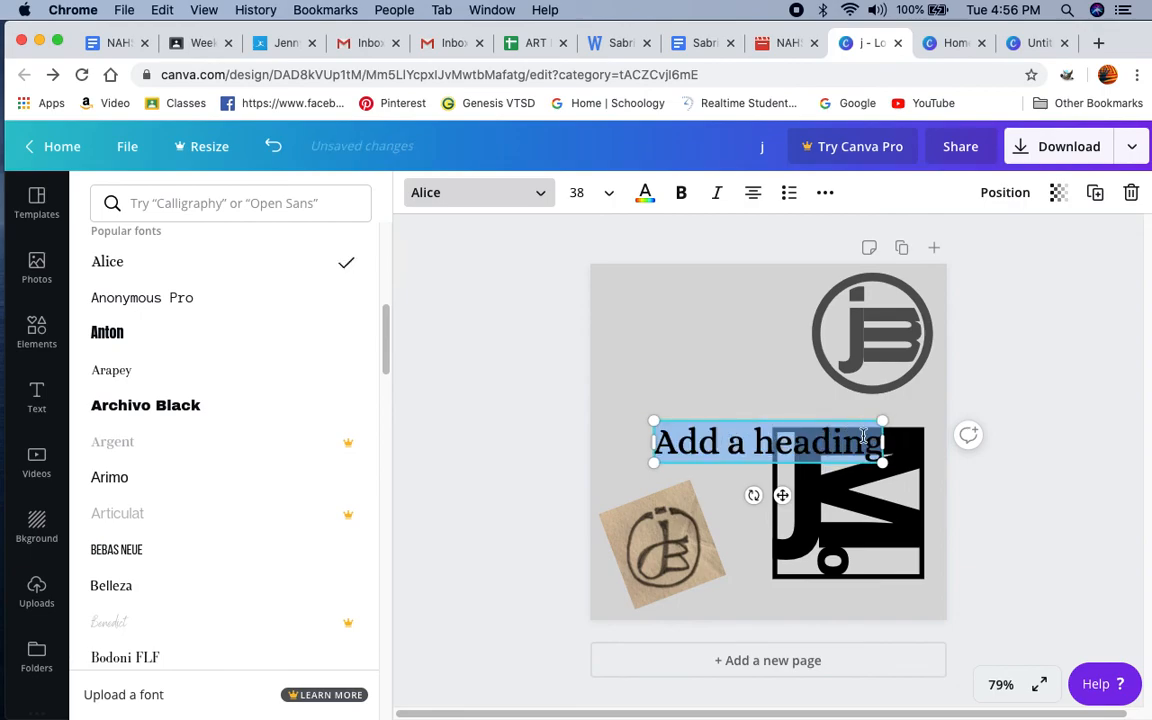
pyautogui.press('Escape')
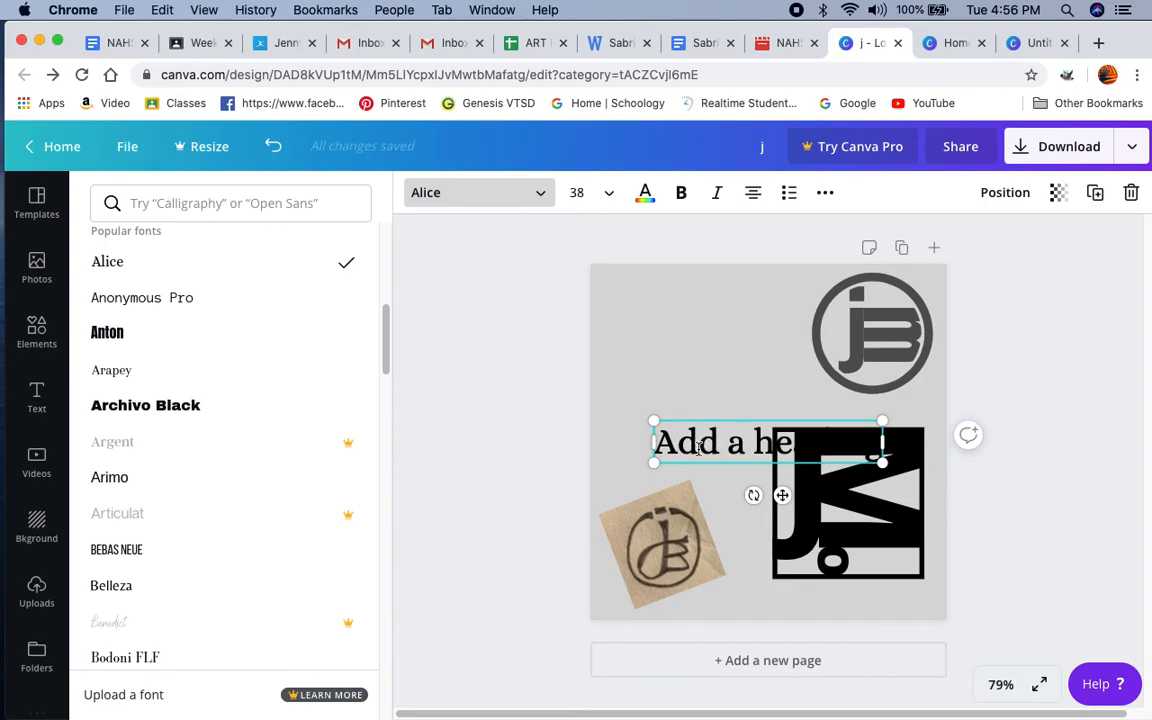
# Step: Move the heading to the empty area above the sketch photo and replace its text with a capital M
pyautogui.moveTo(658, 446); pyautogui.dragTo(880, 452)
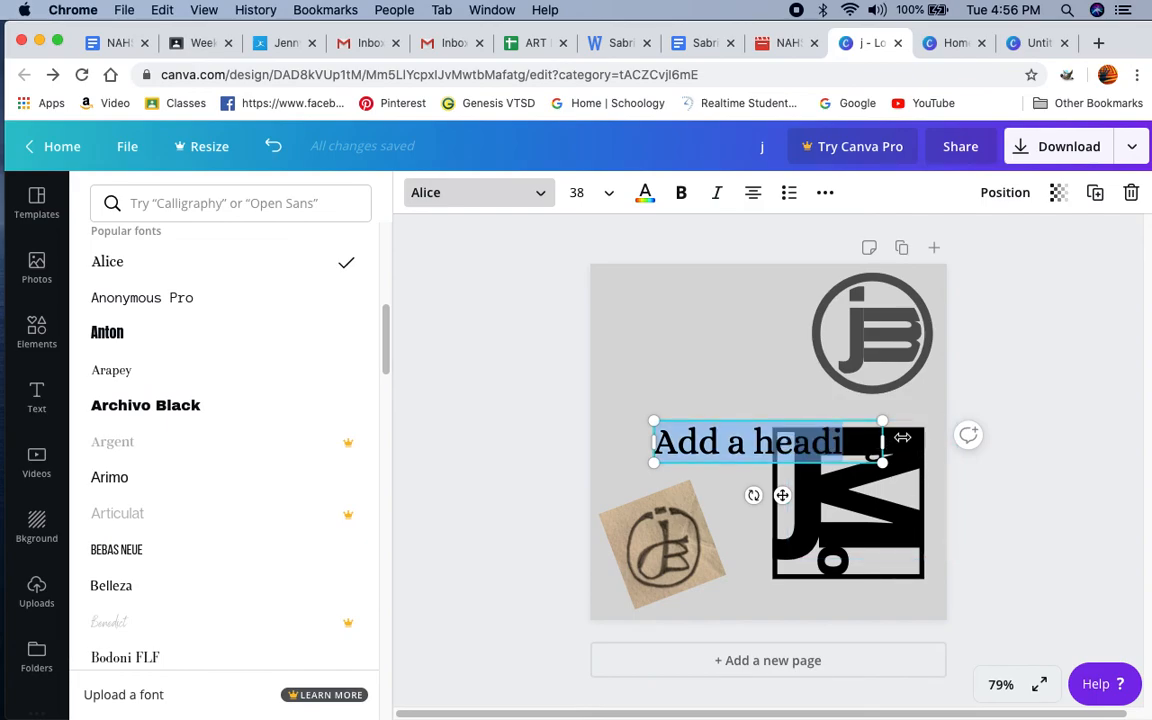
pyautogui.press('BackSpace')
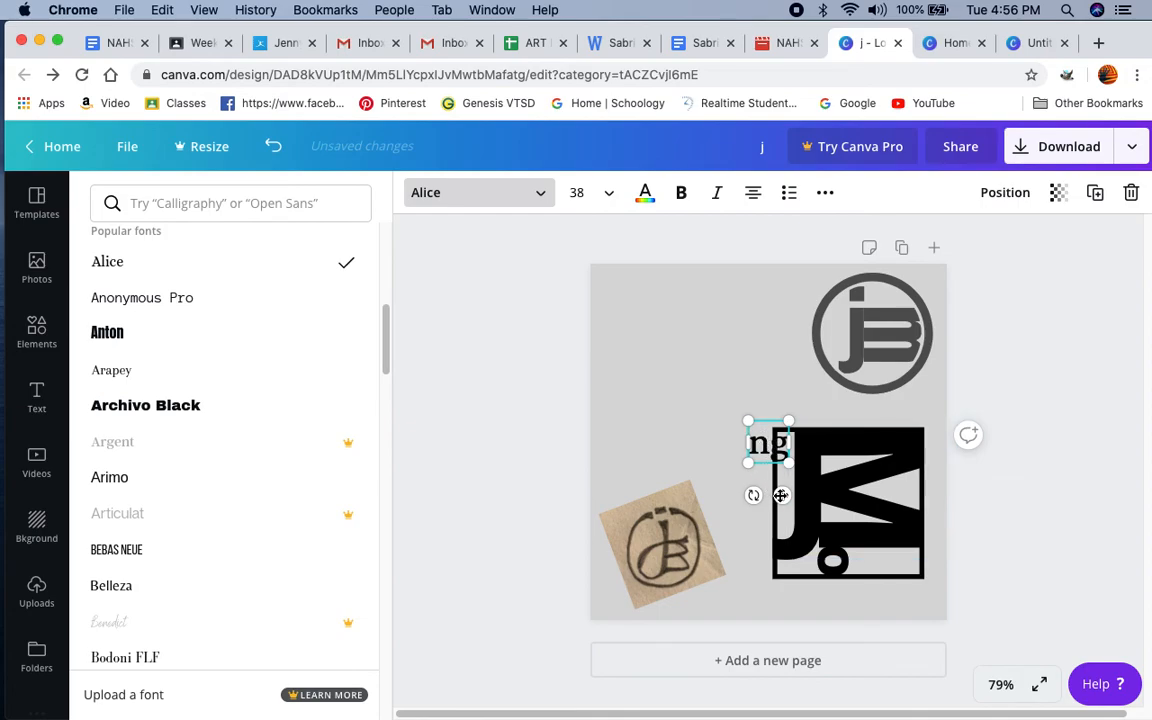
pyautogui.moveTo(782, 495); pyautogui.dragTo(688, 376)
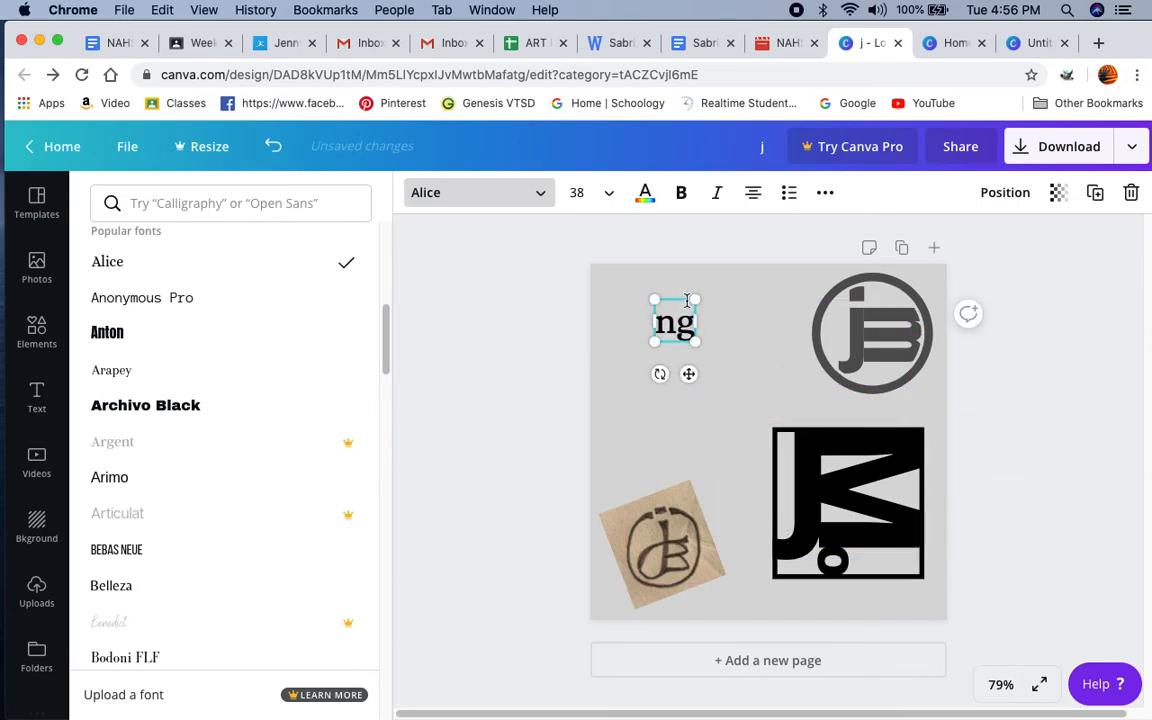
pyautogui.doubleClick(690, 321)
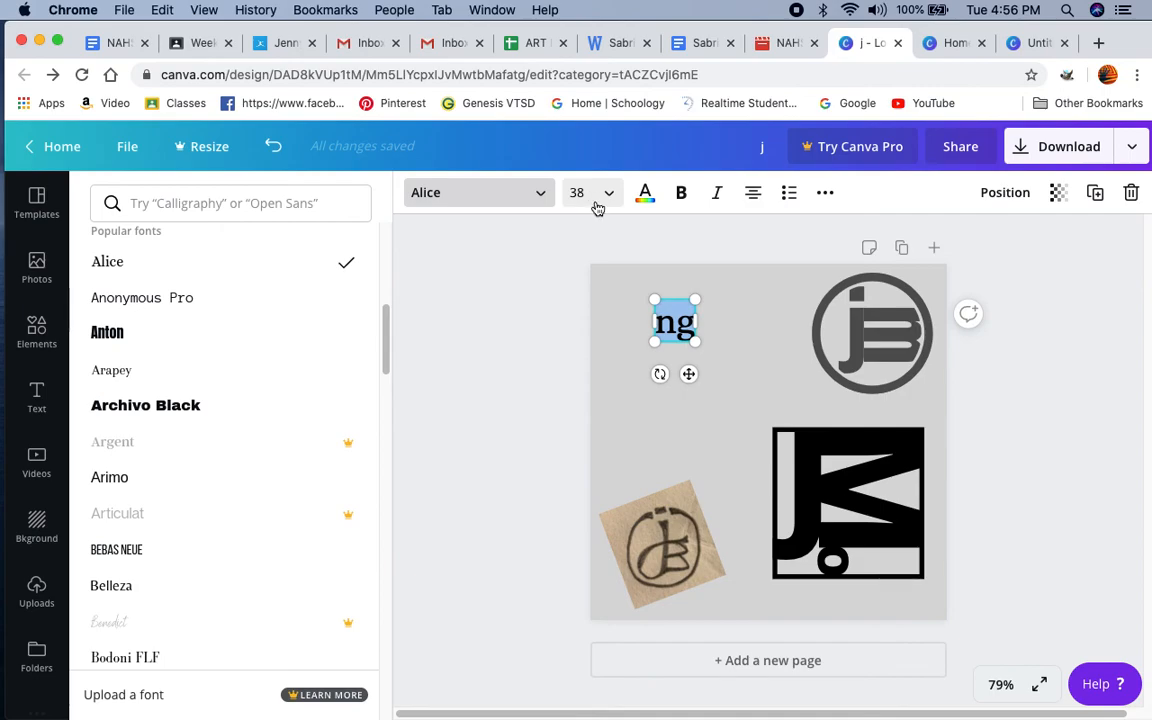
pyautogui.write('M')
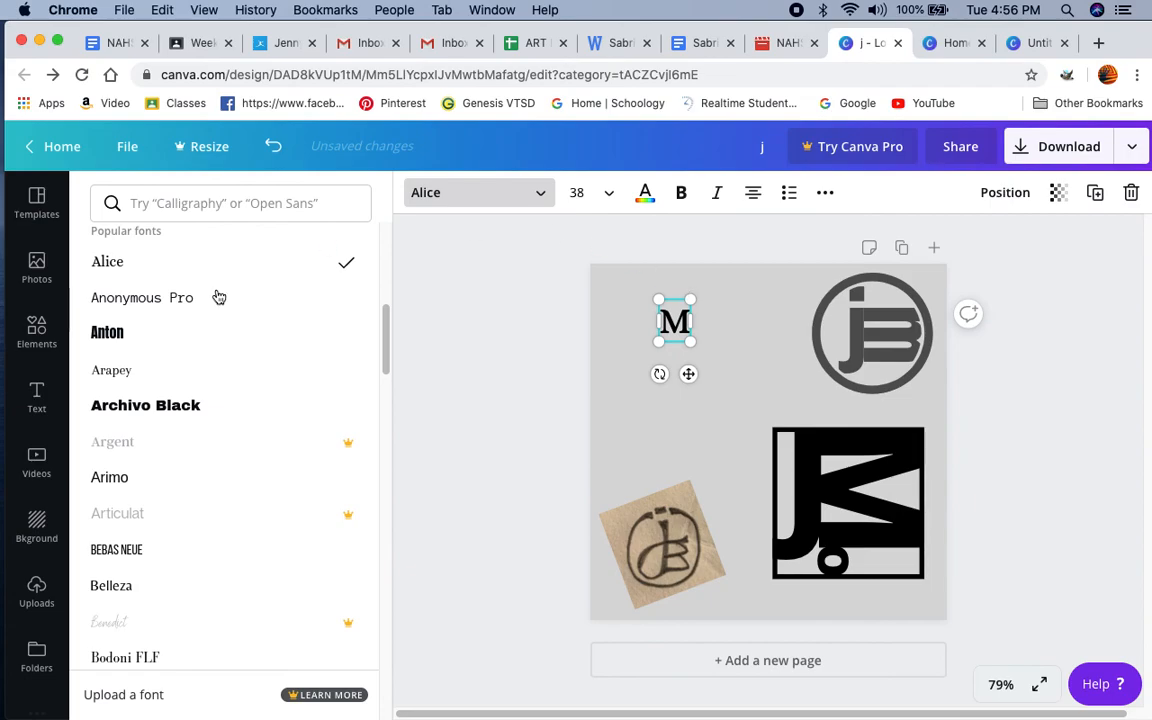
# Step: Try Archivo Black on the M, set its font to Arimo instead, and deselect the letter
pyautogui.click(190, 412)
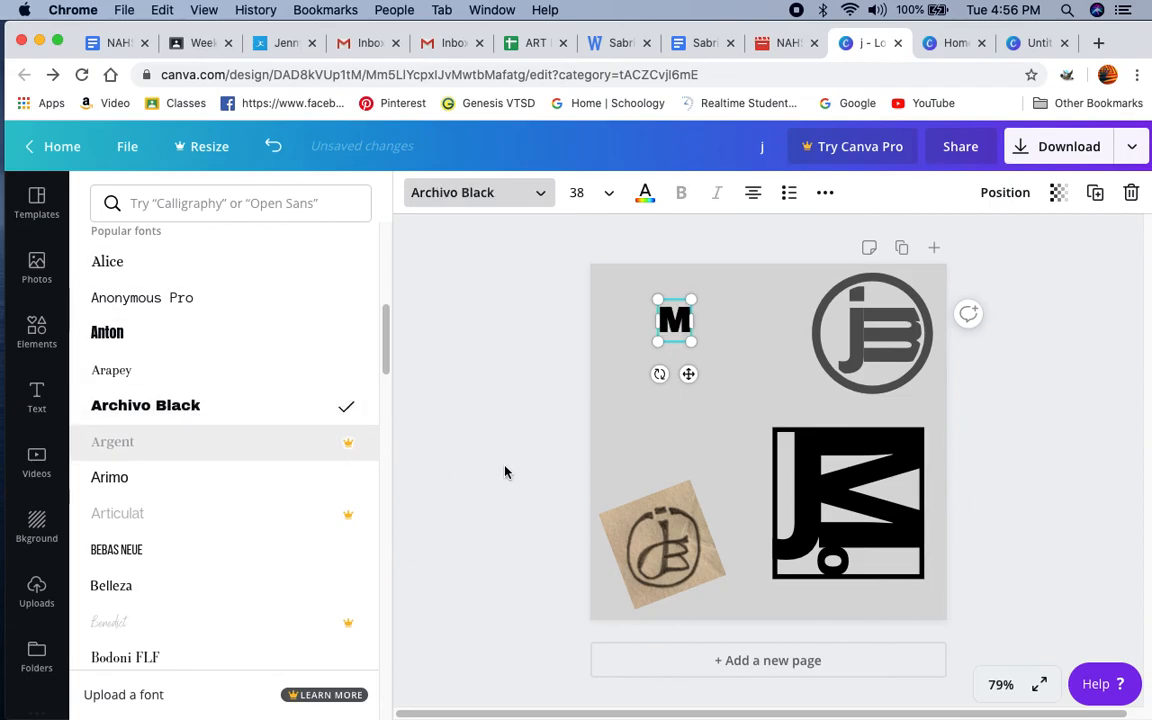
pyautogui.click(110, 479)
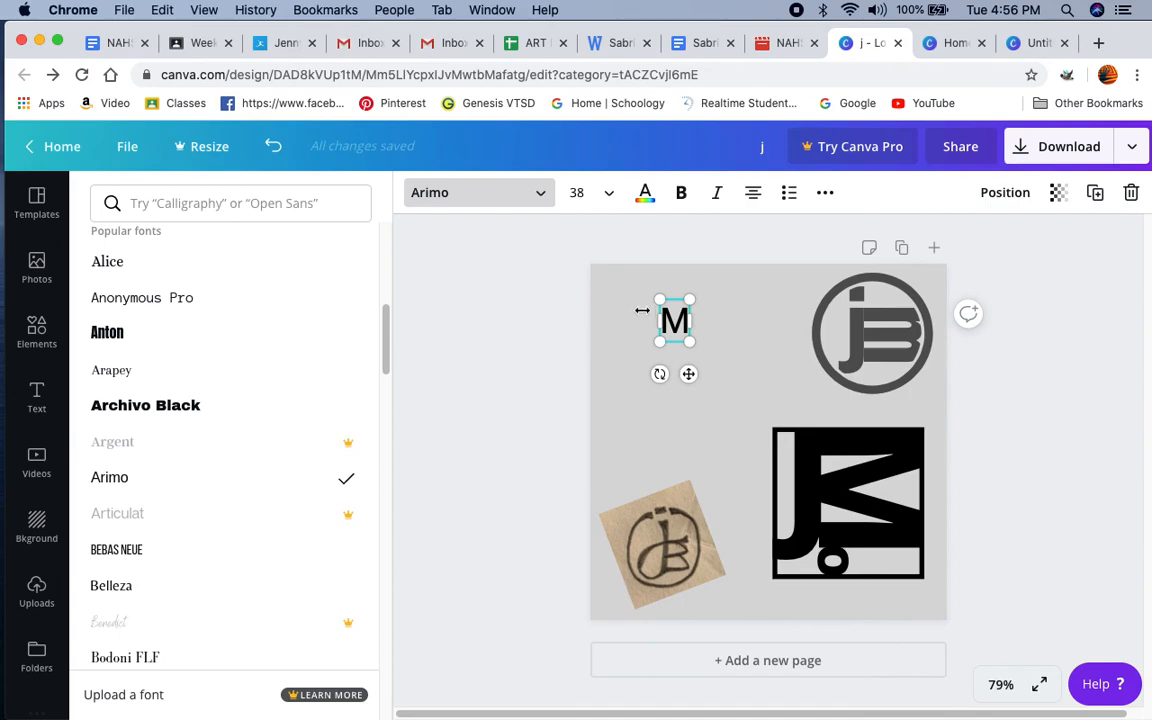
pyautogui.press('Escape')
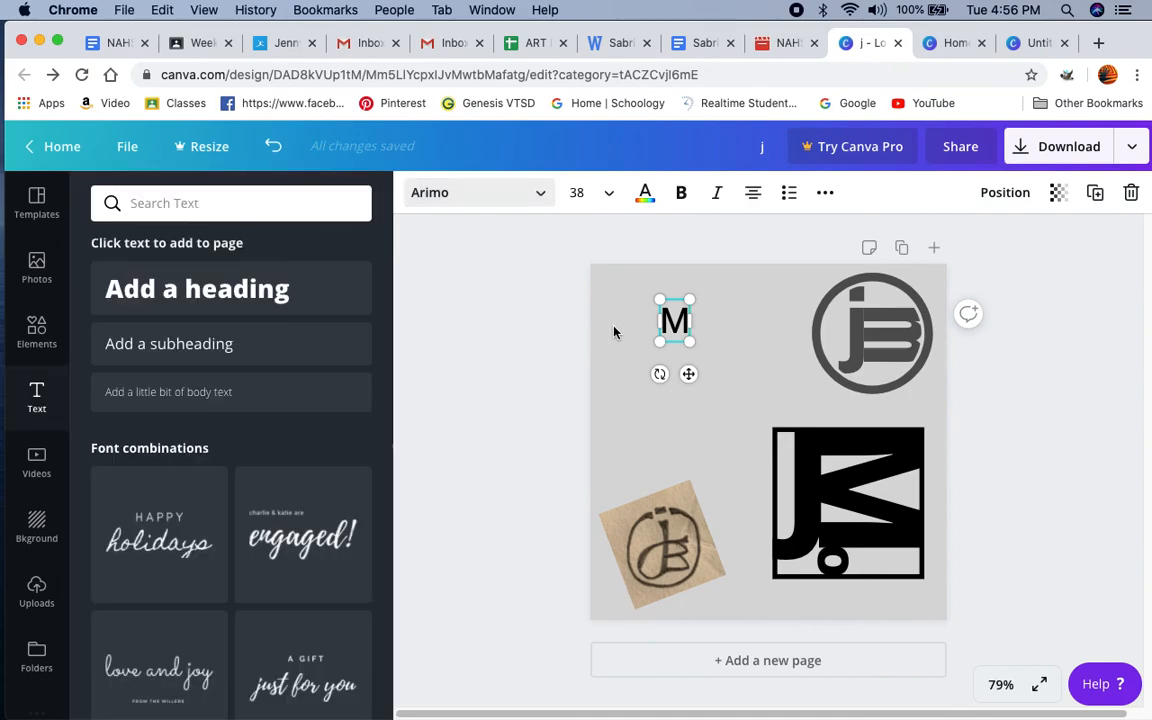
pyautogui.click(513, 333)
# Step: Add a second heading, place it just below the M, narrow its text box, and replace its text with a lowercase j
pyautogui.click(180, 290)
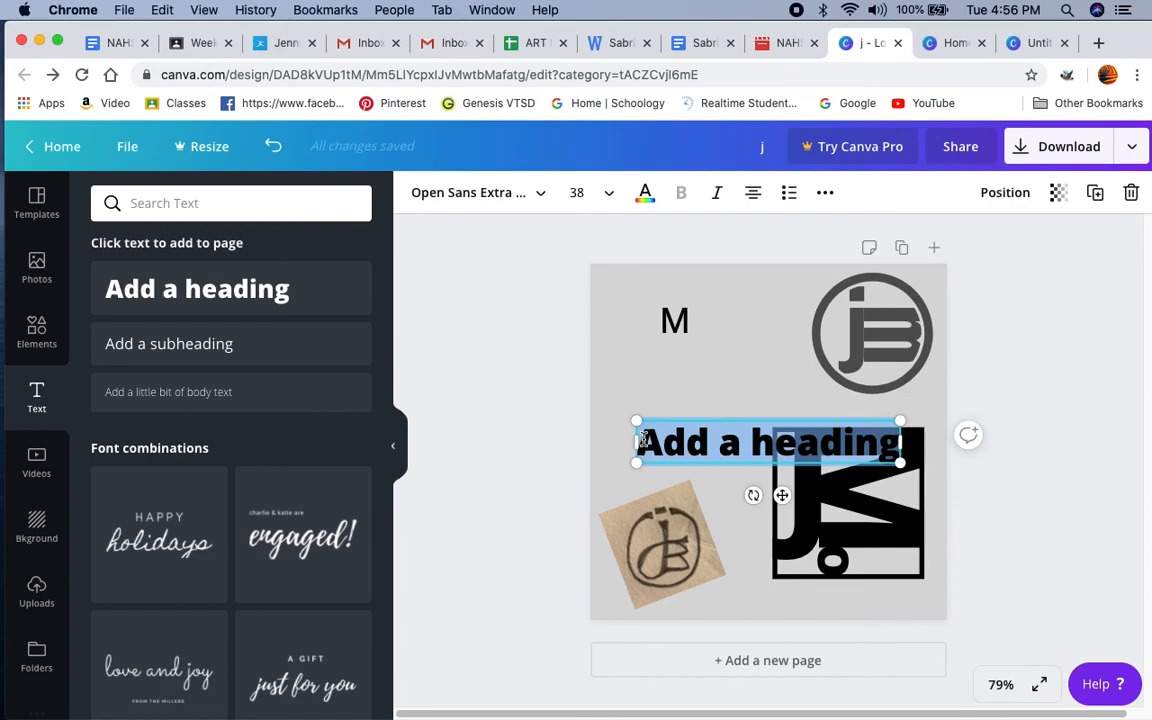
pyautogui.click(858, 440)
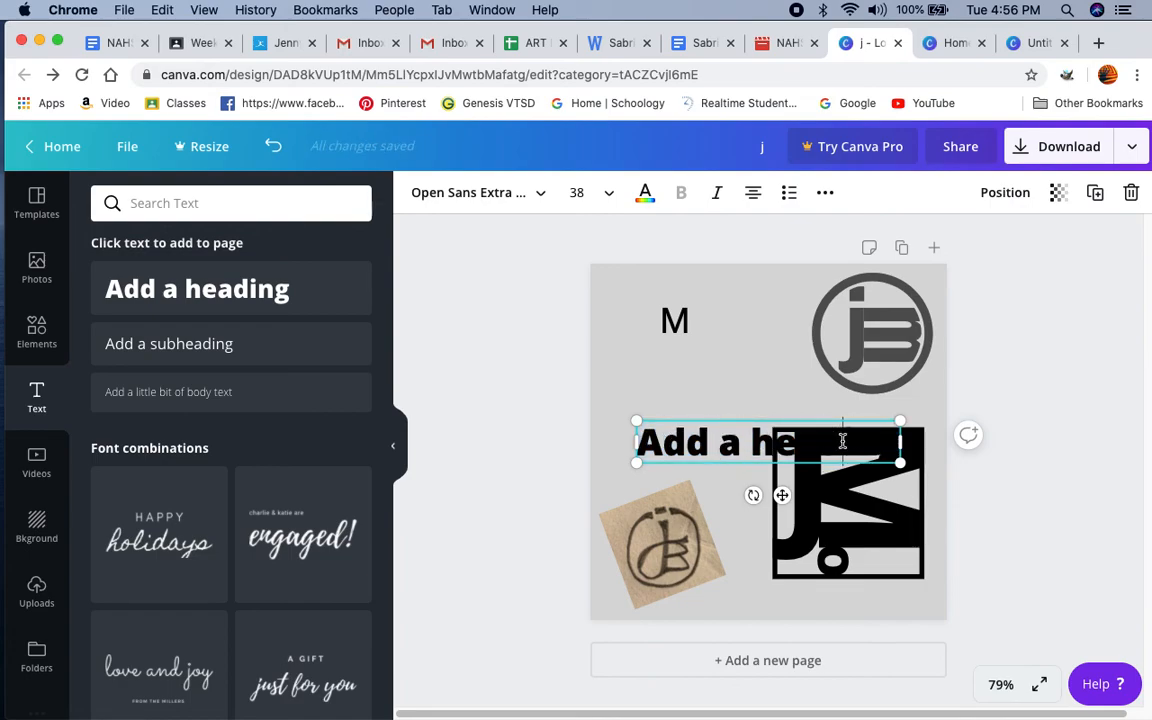
pyautogui.press('BackSpace')
pyautogui.press('BackSpace')
pyautogui.press('BackSpace')
pyautogui.press('BackSpace')
pyautogui.press('BackSpace')
pyautogui.press('BackSpace')
pyautogui.press('BackSpace')
pyautogui.press('BackSpace')
pyautogui.press('BackSpace')
pyautogui.press('BackSpace')
pyautogui.press('BackSpace')
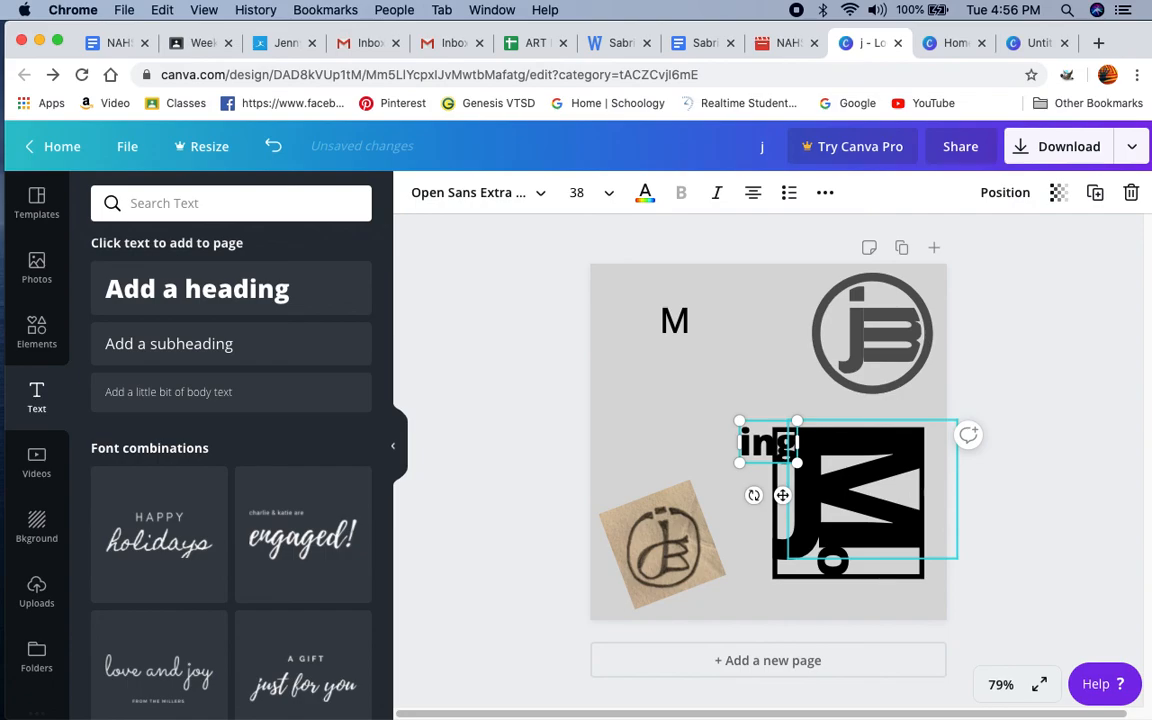
pyautogui.moveTo(784, 496); pyautogui.dragTo(682, 438)
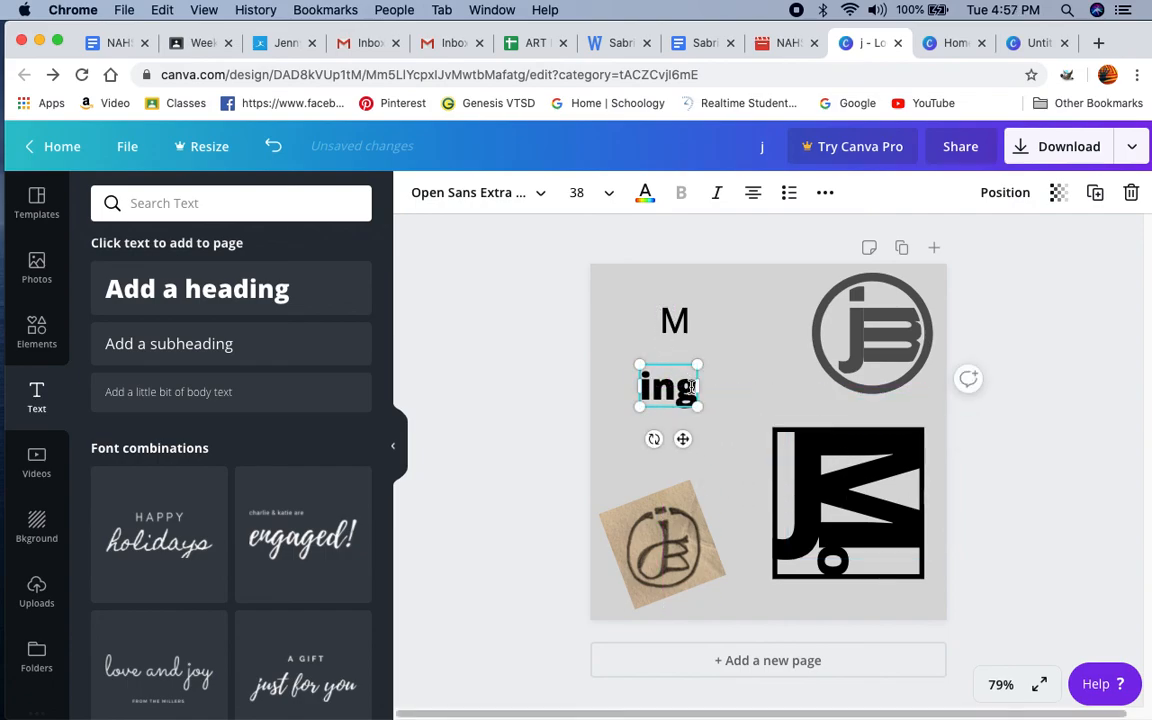
pyautogui.moveTo(697, 386); pyautogui.dragTo(689, 388)
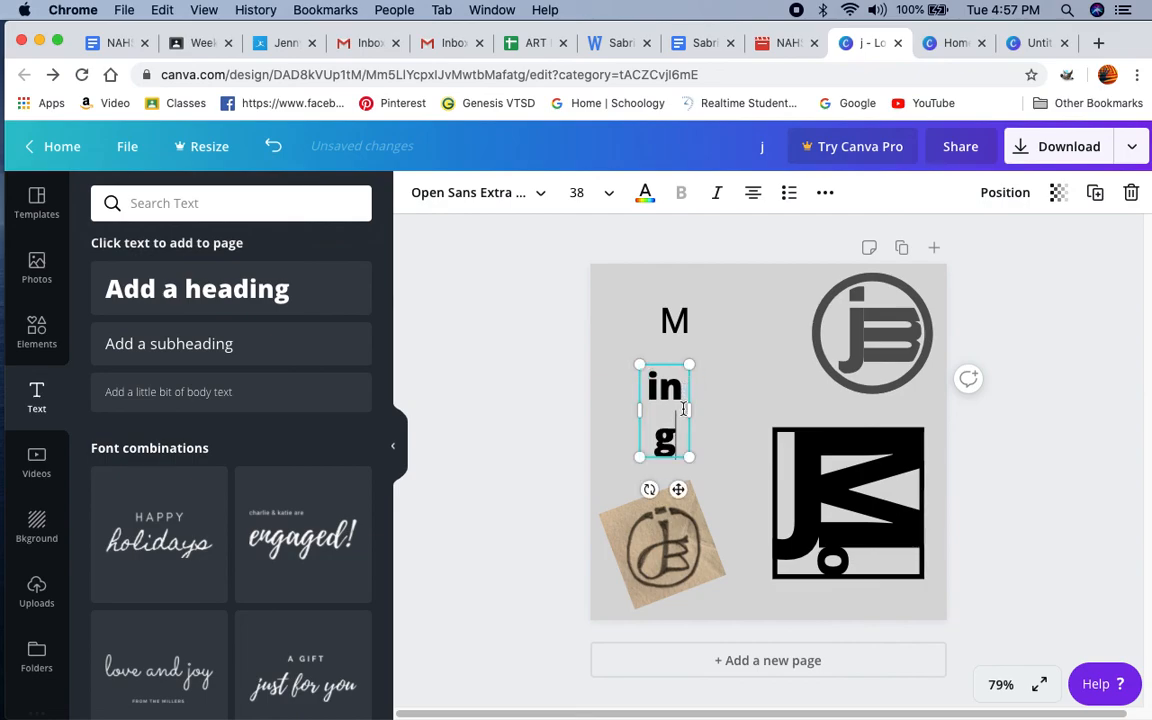
pyautogui.moveTo(676, 441); pyautogui.dragTo(642, 380)
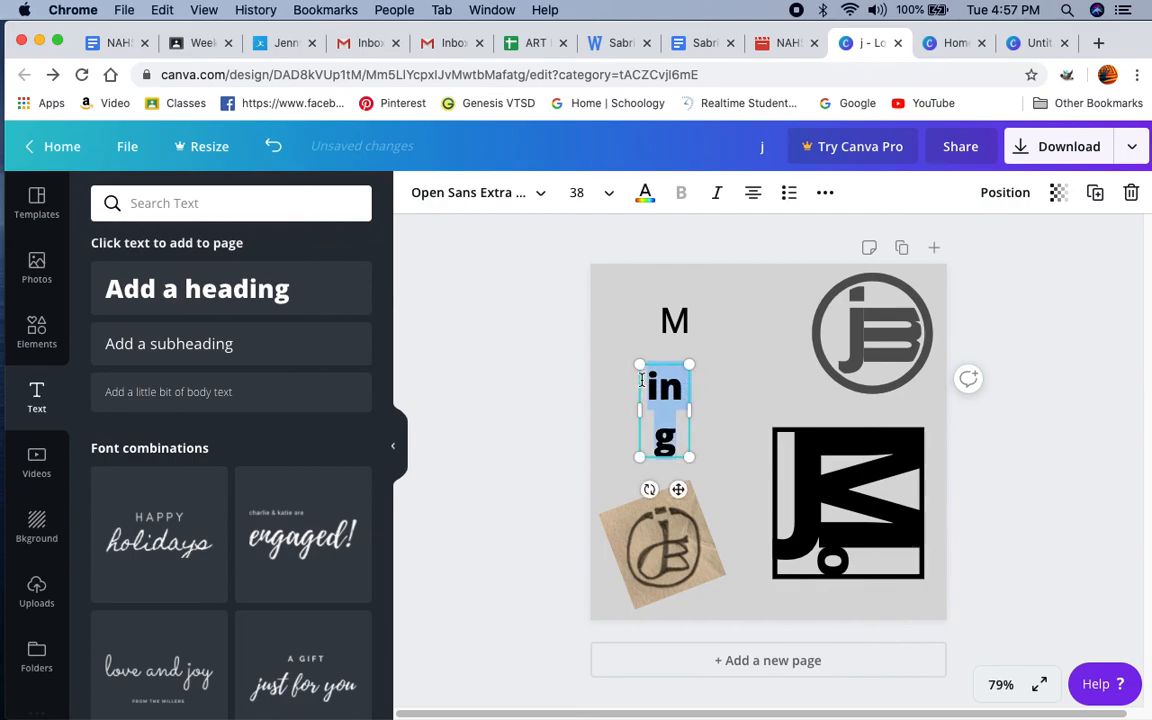
pyautogui.write('j')
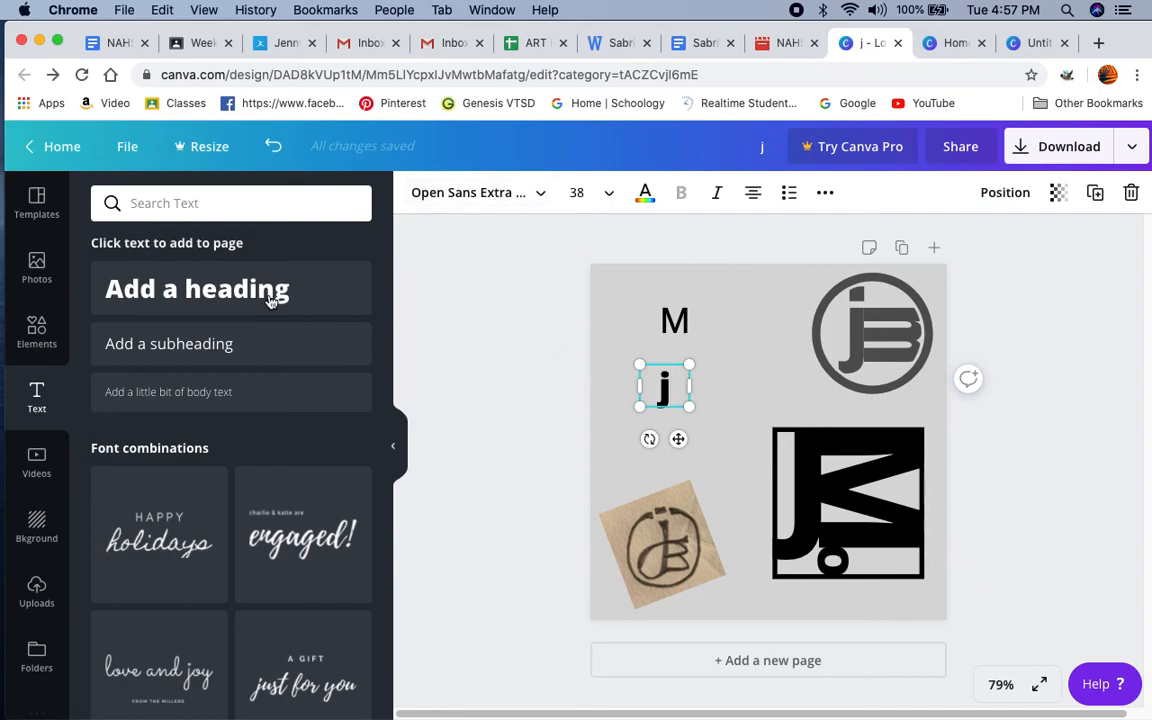
# Step: Set the font of the lowercase j to Anton
pyautogui.click(545, 192)
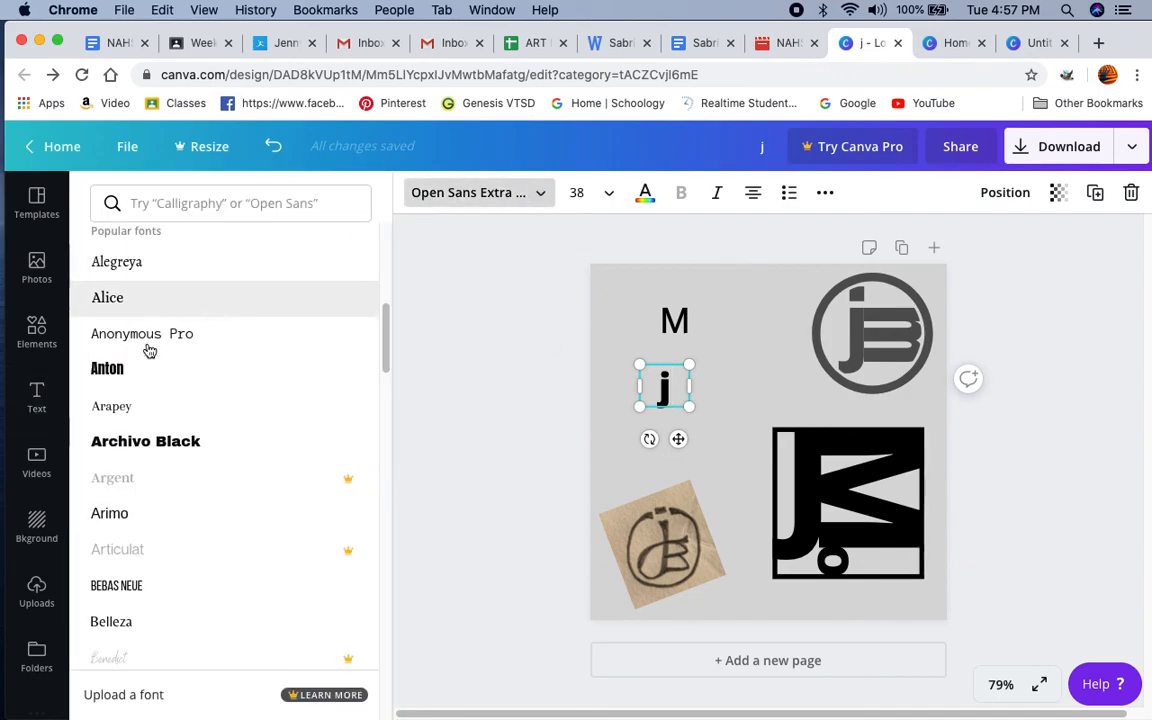
pyautogui.scroll(4, 158, 320)
pyautogui.click(100, 281)
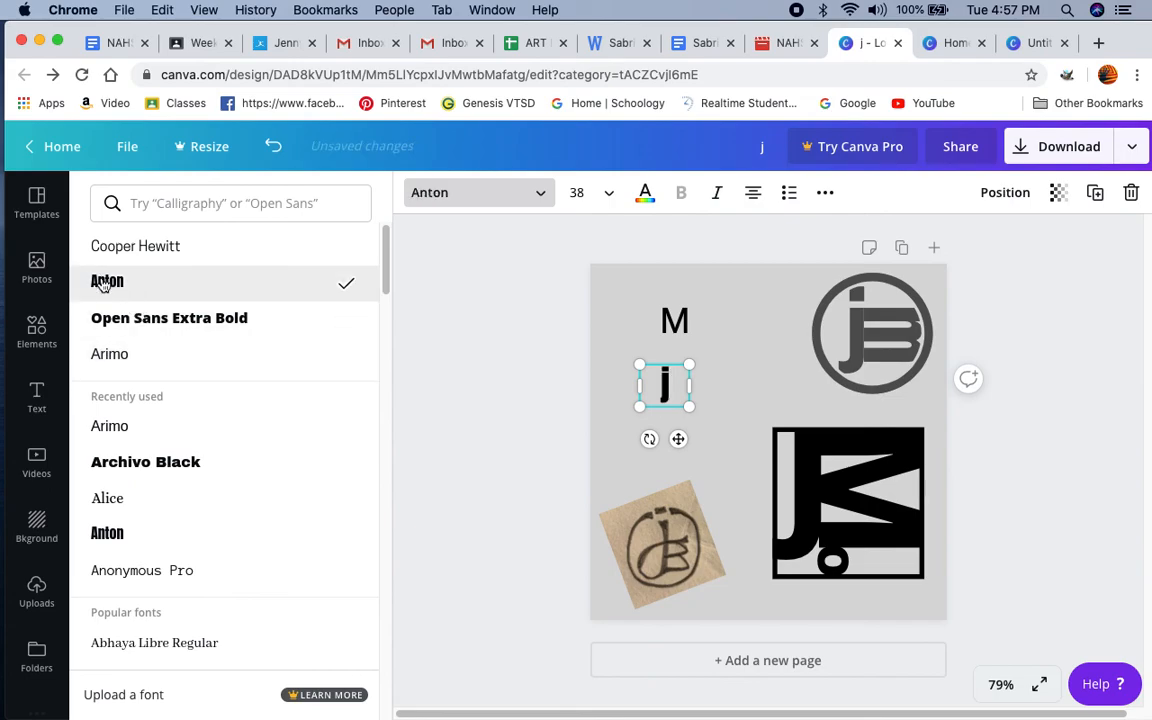
# Step: Make the letter M bold
pyautogui.click(667, 391)
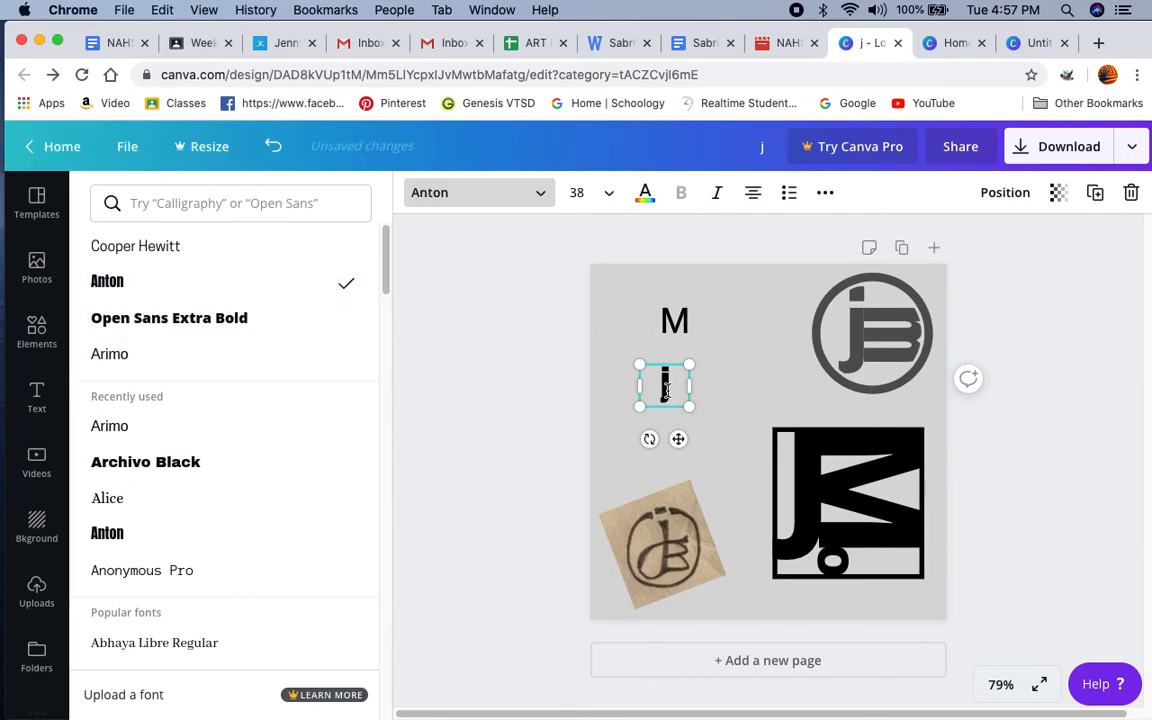
pyautogui.click(673, 319)
pyautogui.click(681, 198)
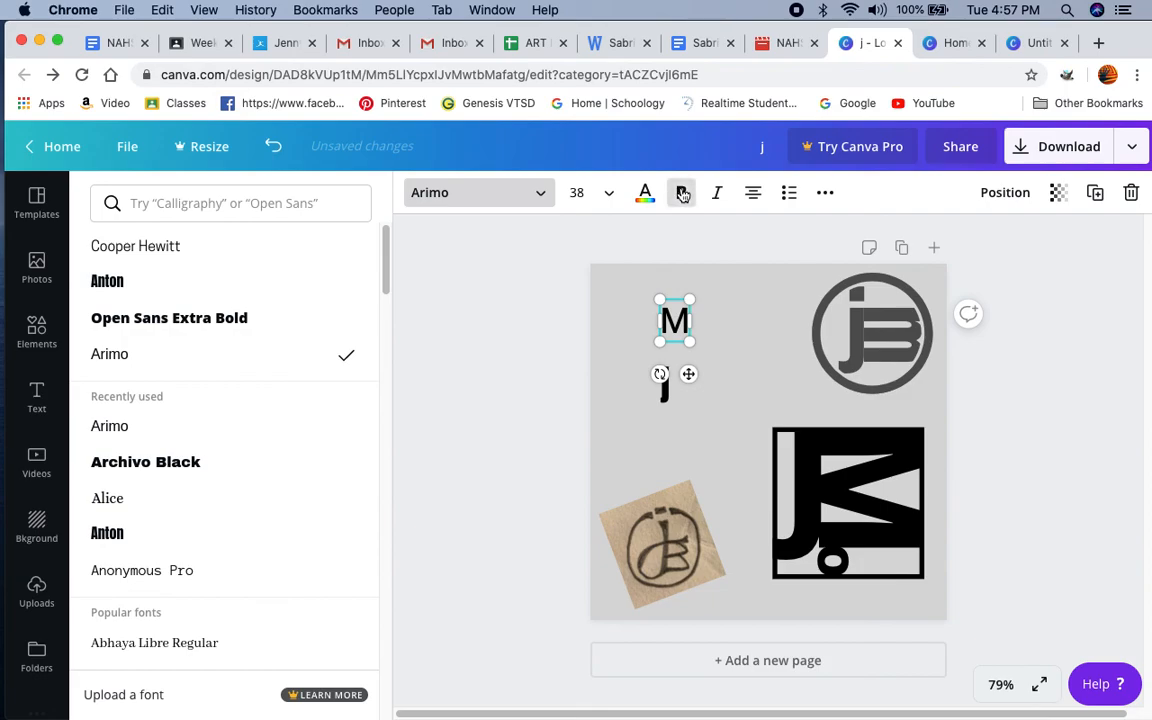
# Step: Move the lowercase j up beside the M so that it sits slightly higher on the M's left side
pyautogui.doubleClick(686, 405)
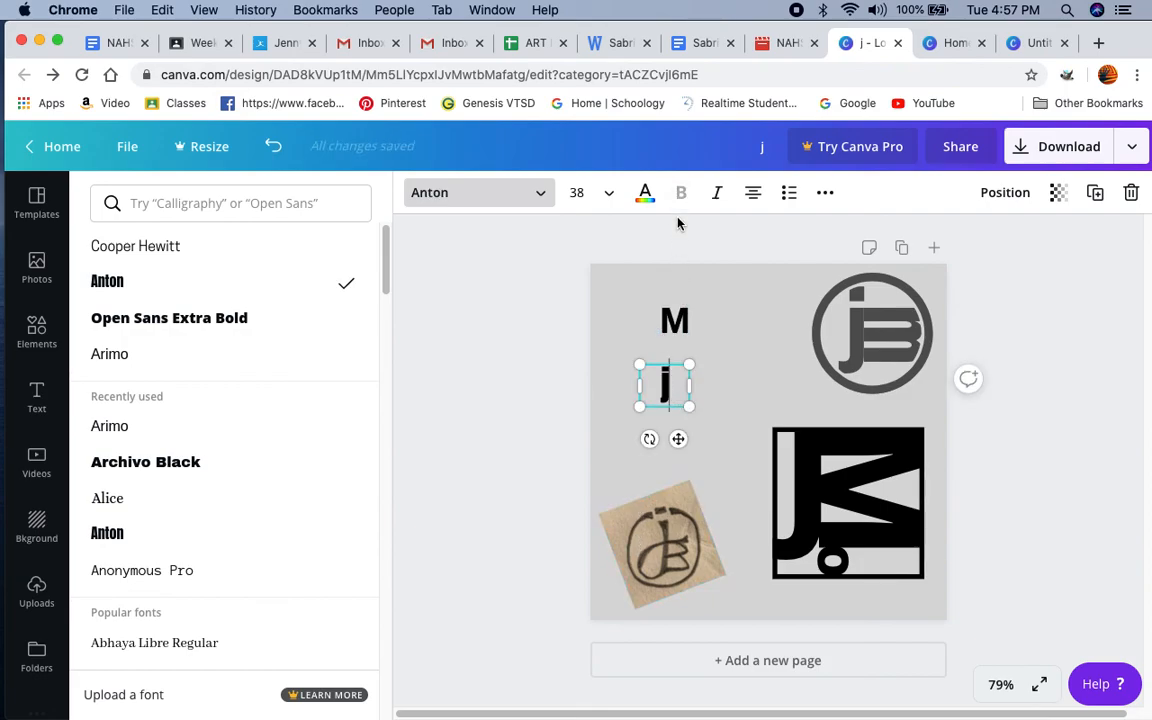
pyautogui.moveTo(680, 384); pyautogui.dragTo(638, 384)
pyautogui.moveTo(680, 439); pyautogui.dragTo(669, 361)
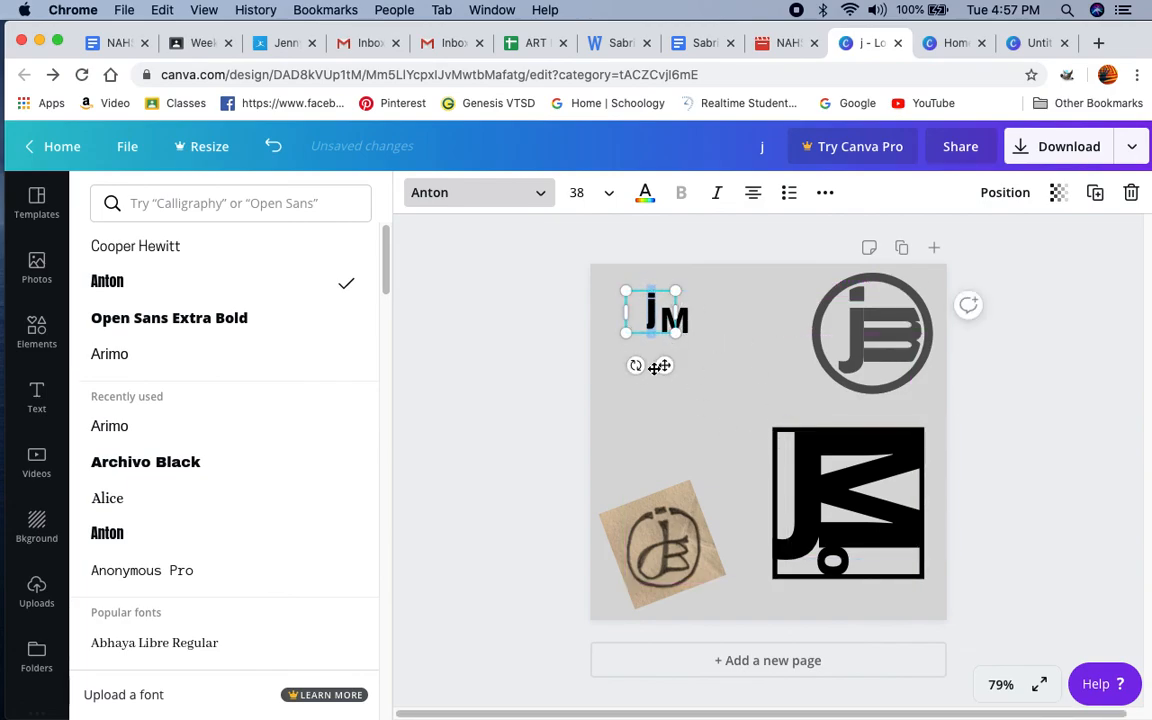
# Step: Tilt the j clockwise so it leans toward the M and enlarge it to a font size of about 55.1
pyautogui.moveTo(633, 365); pyautogui.dragTo(600, 355)
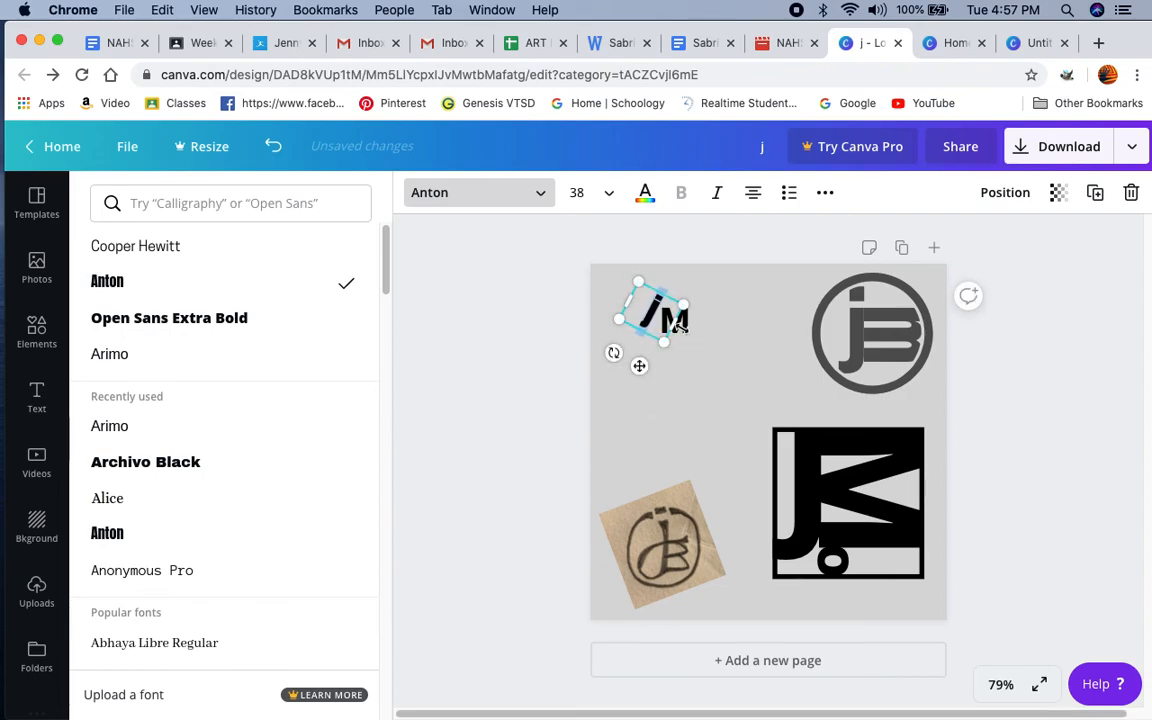
pyautogui.moveTo(663, 341); pyautogui.dragTo(687, 400)
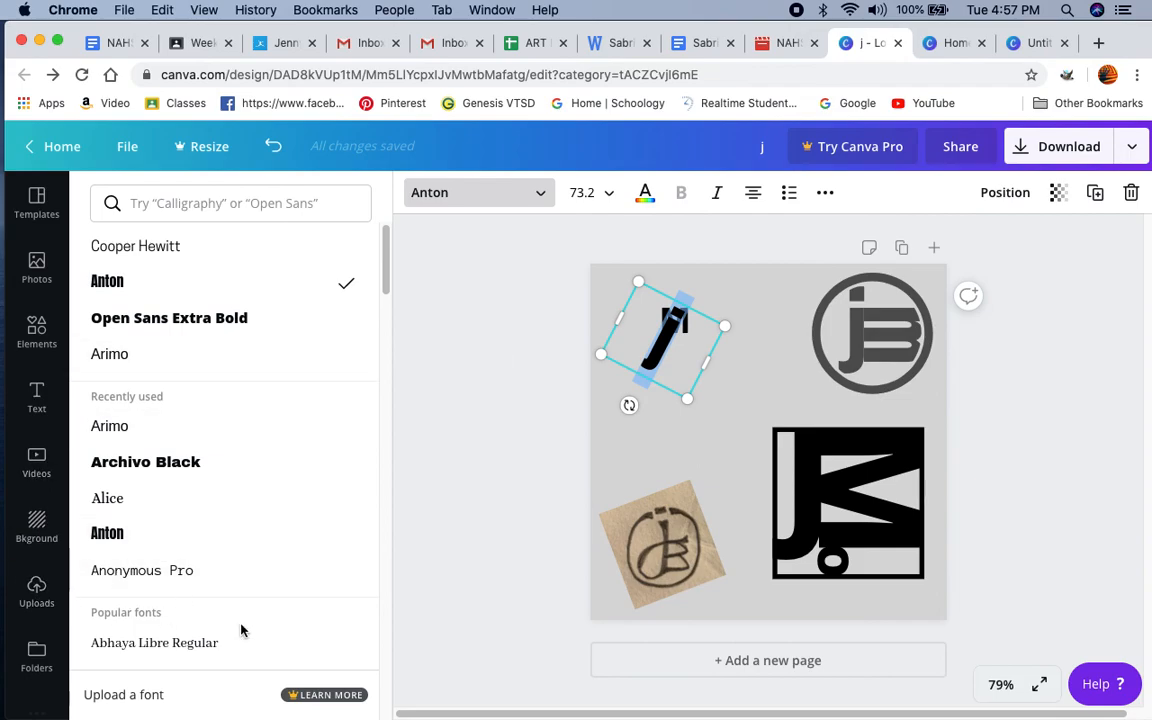
pyautogui.click(706, 421)
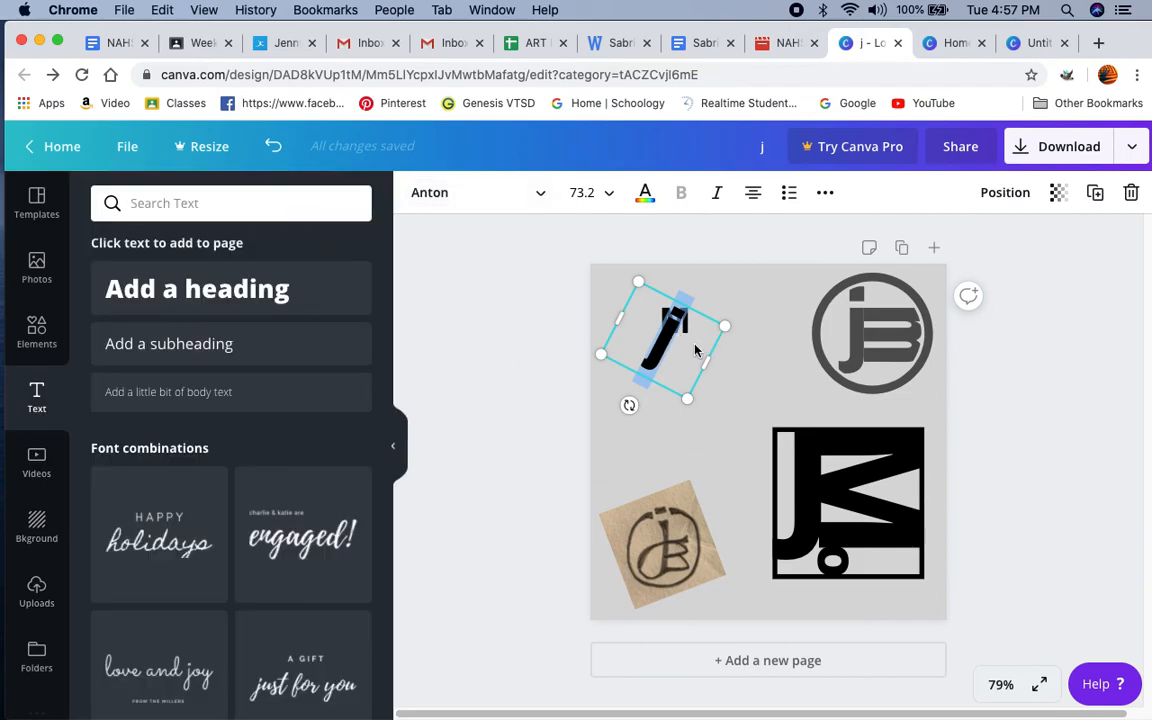
pyautogui.moveTo(684, 396); pyautogui.dragTo(675, 371)
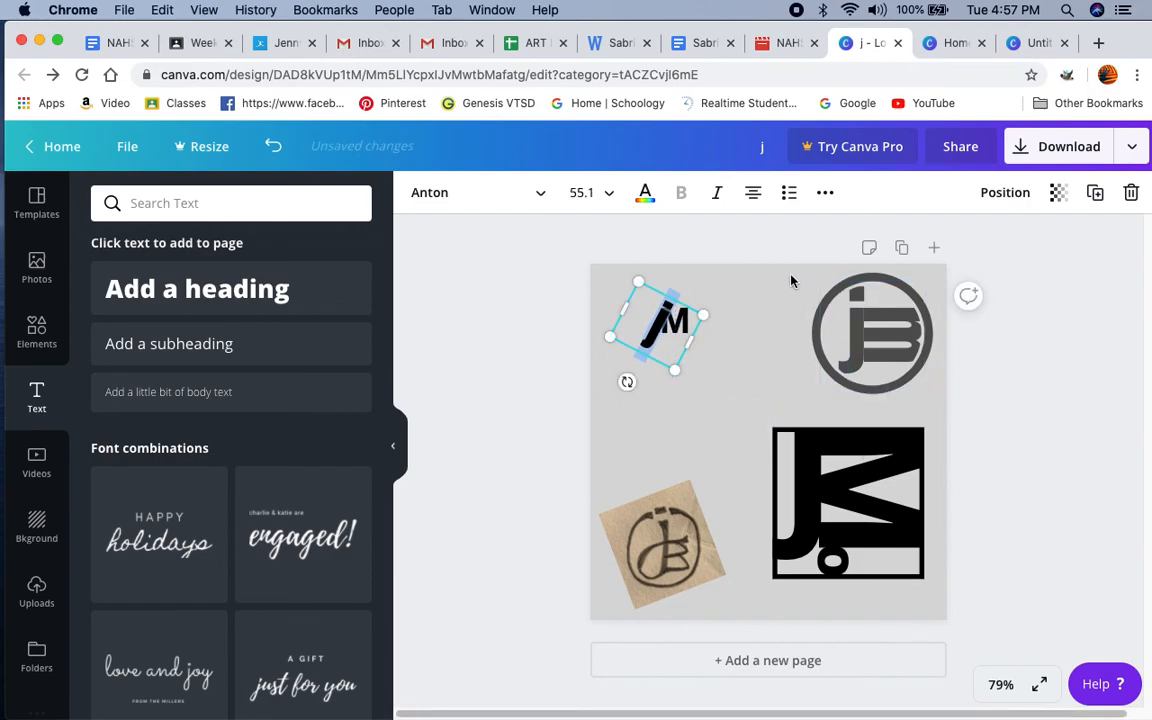
# Step: Select all parts of the finished circular jB logo and look through the Shapes collection for the shapes used in it
pyautogui.moveTo(791, 281); pyautogui.dragTo(938, 391)
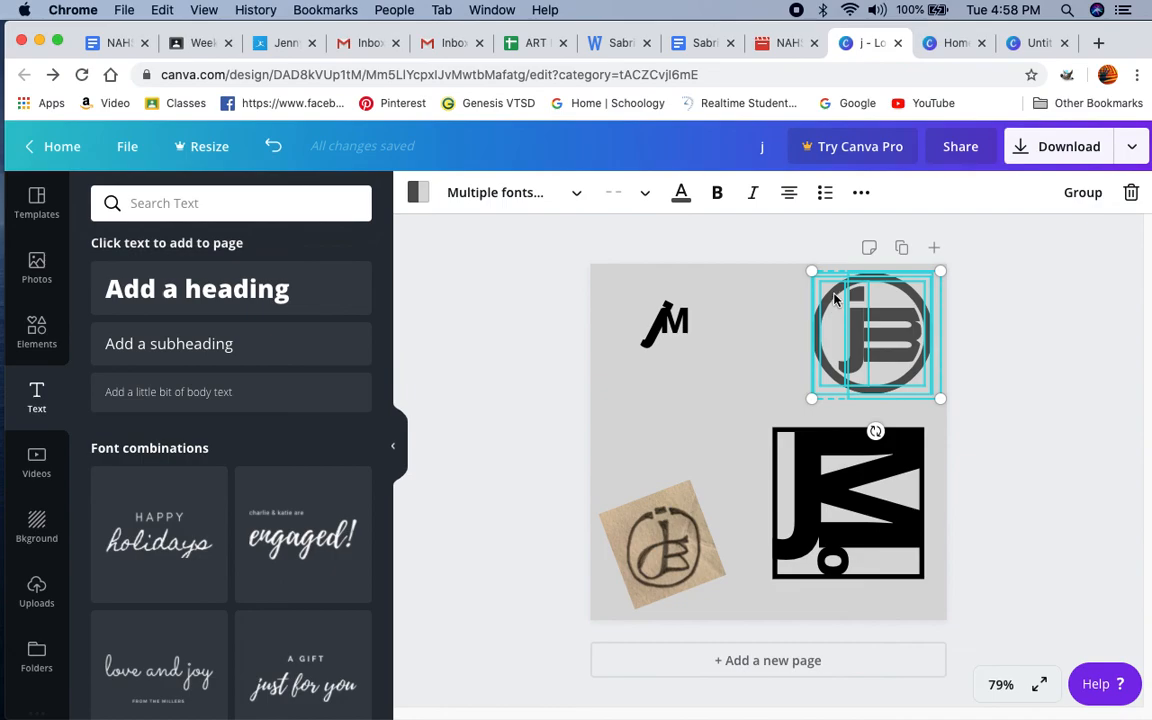
pyautogui.click(36, 332)
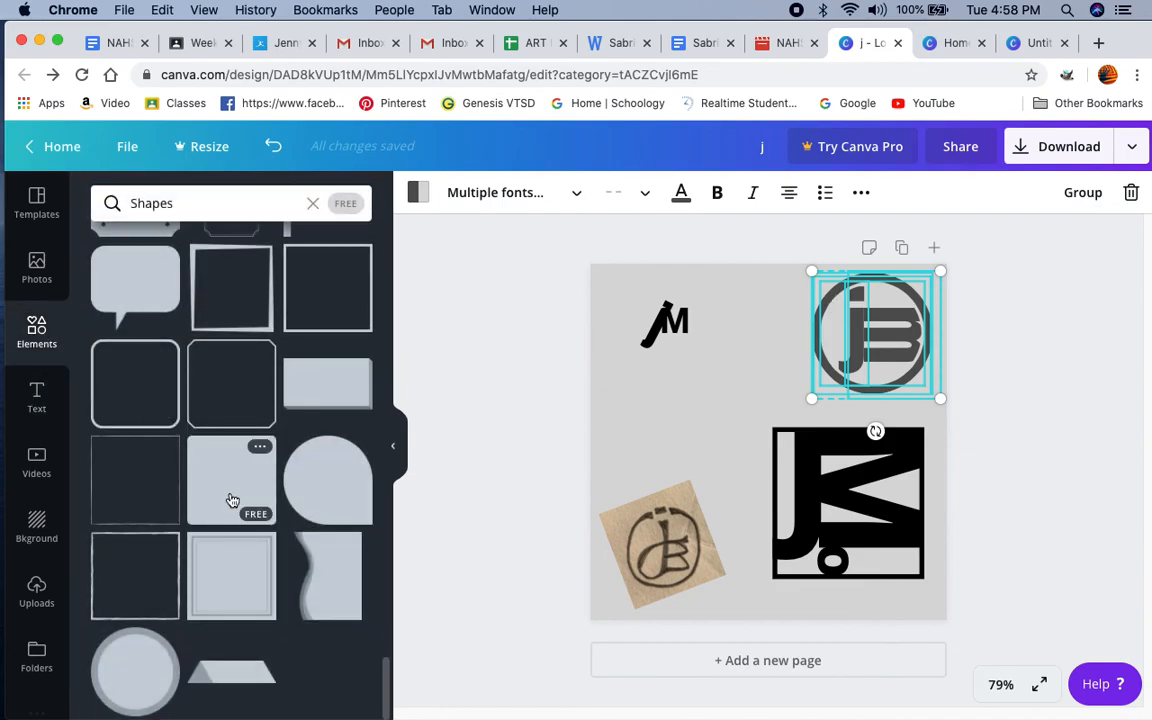
pyautogui.scroll(20, 232, 500)
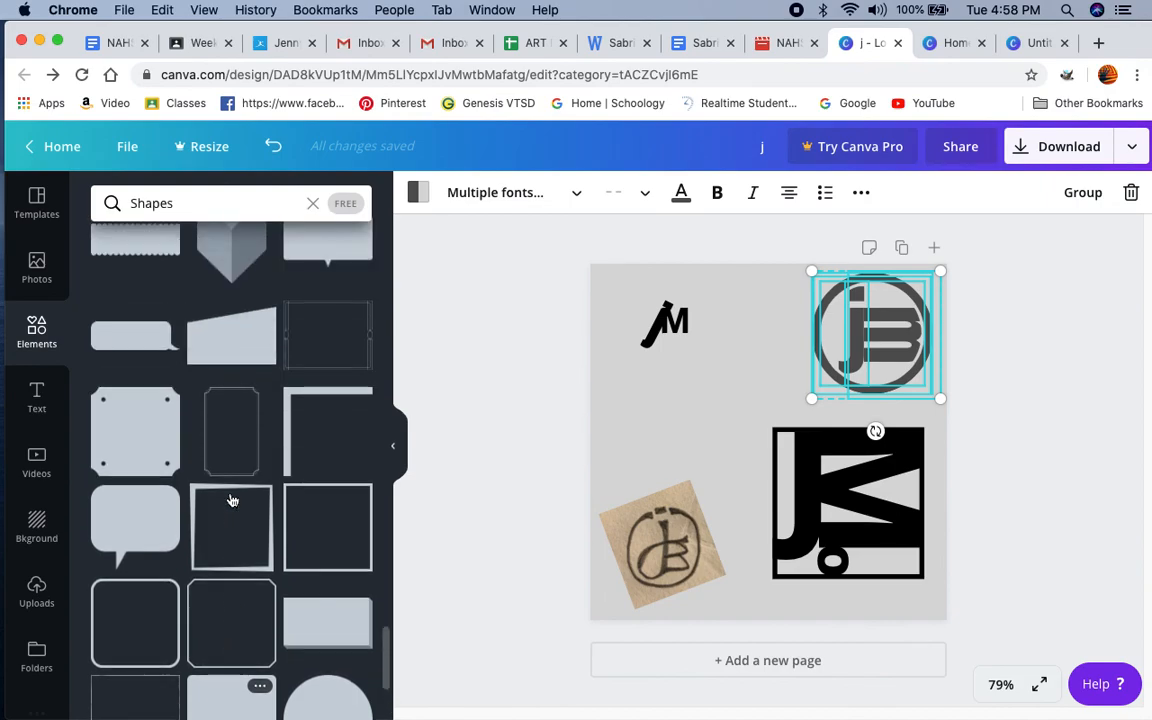
pyautogui.scroll(15, 232, 500)
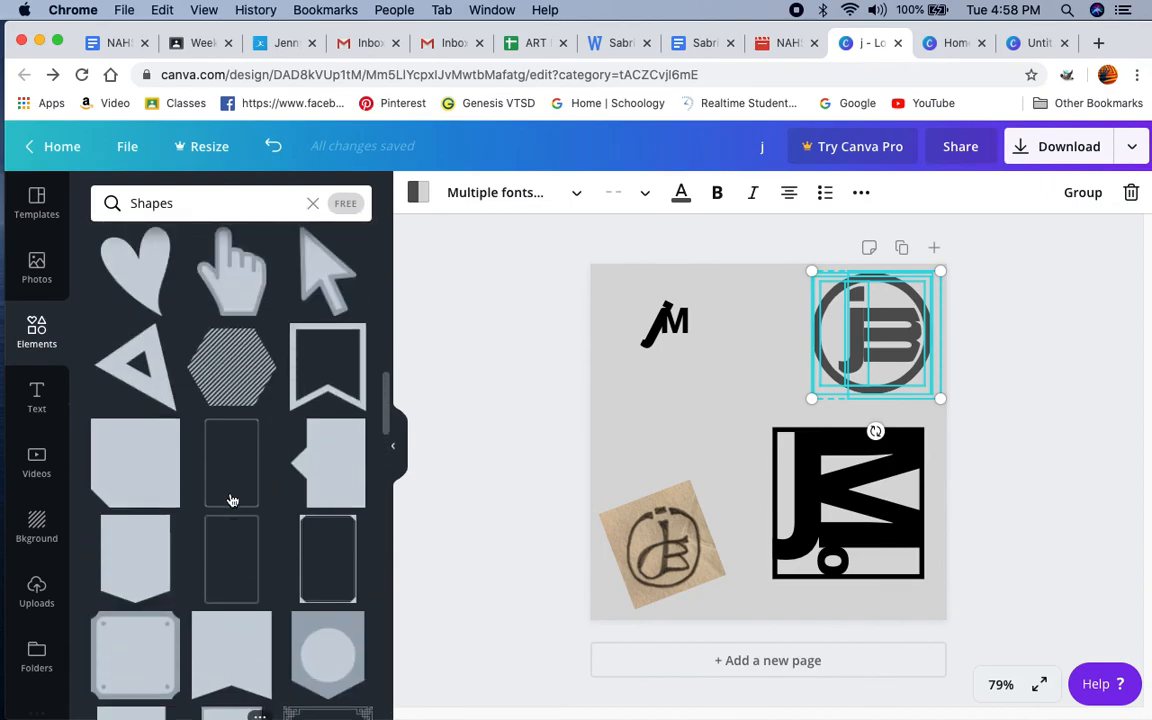
pyautogui.scroll(5, 232, 500)
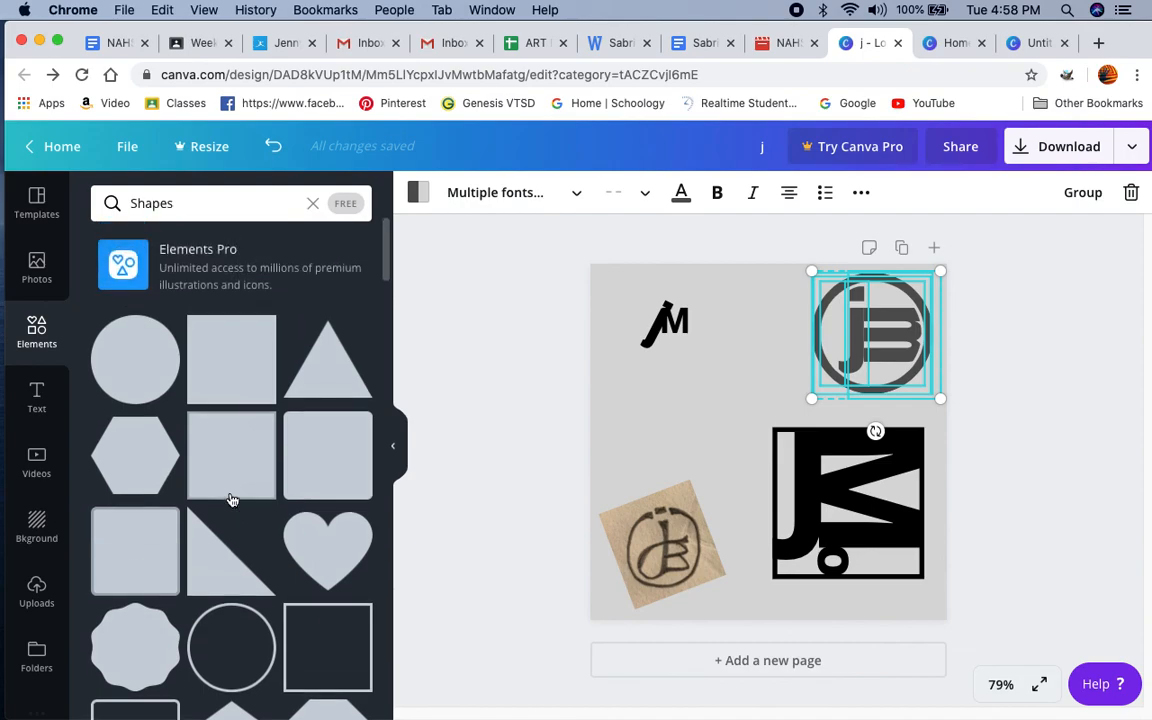
pyautogui.scroll(-3, 231, 498)
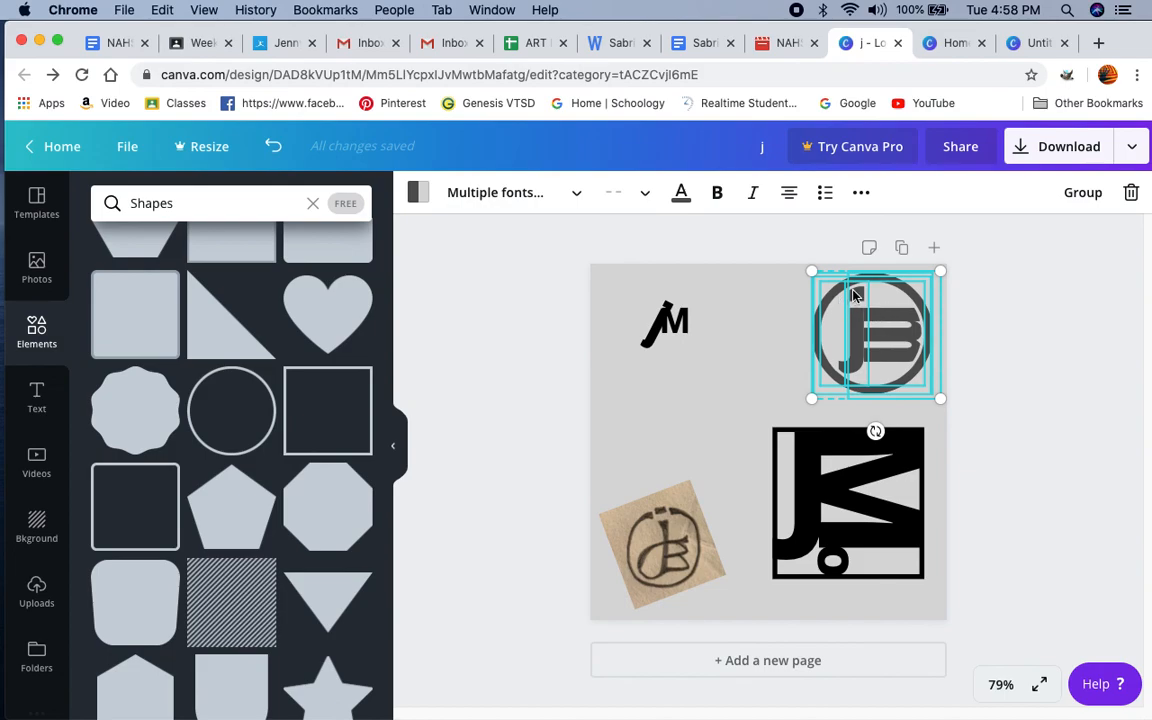
# Step: Inspect the inner circle and letters layered in the circular jB logo, and check the text options and the Shapes collection
pyautogui.click(691, 303)
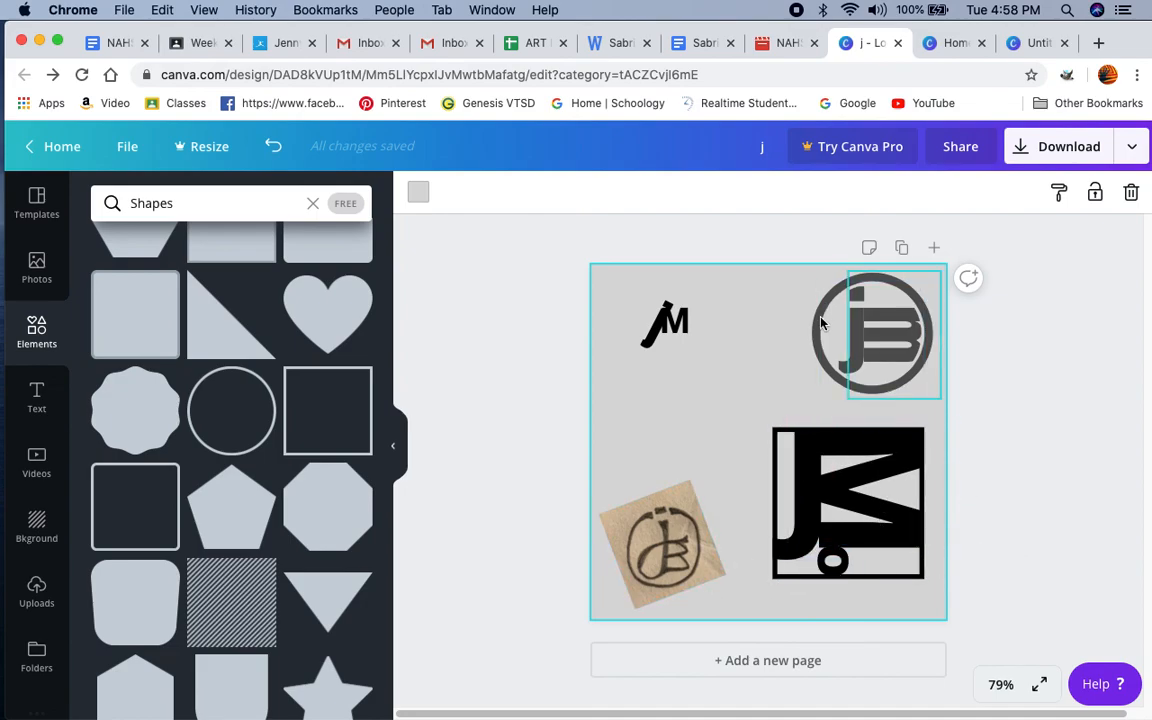
pyautogui.click(892, 391)
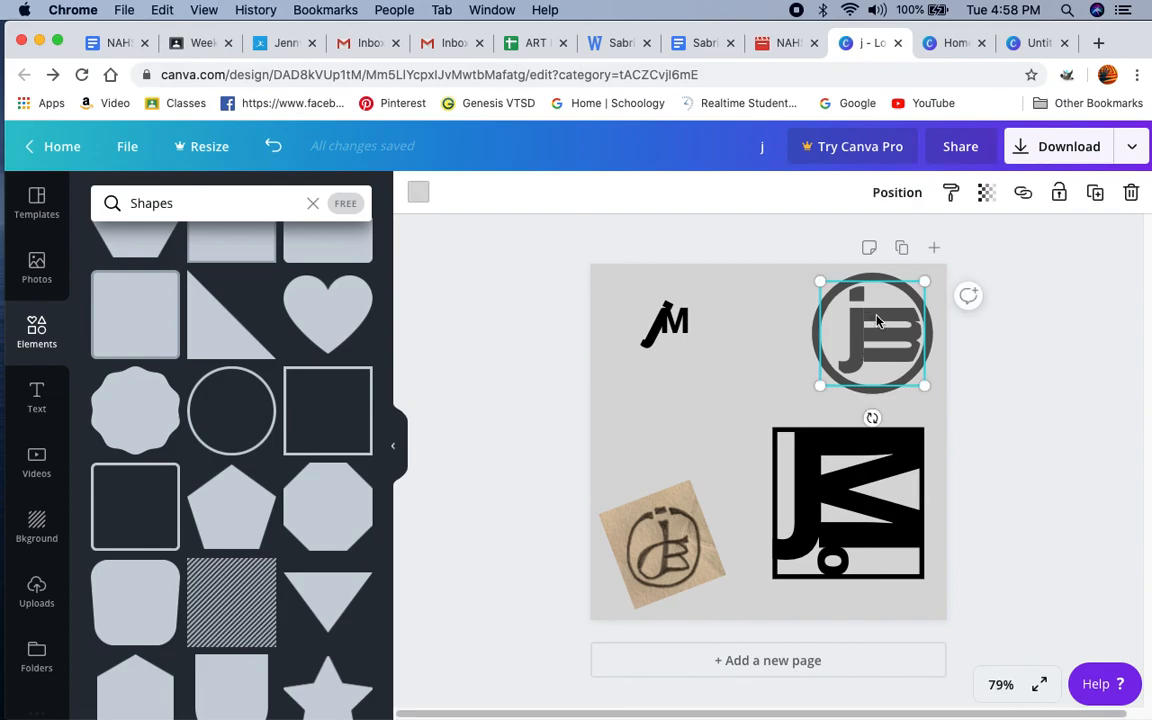
pyautogui.click(773, 335)
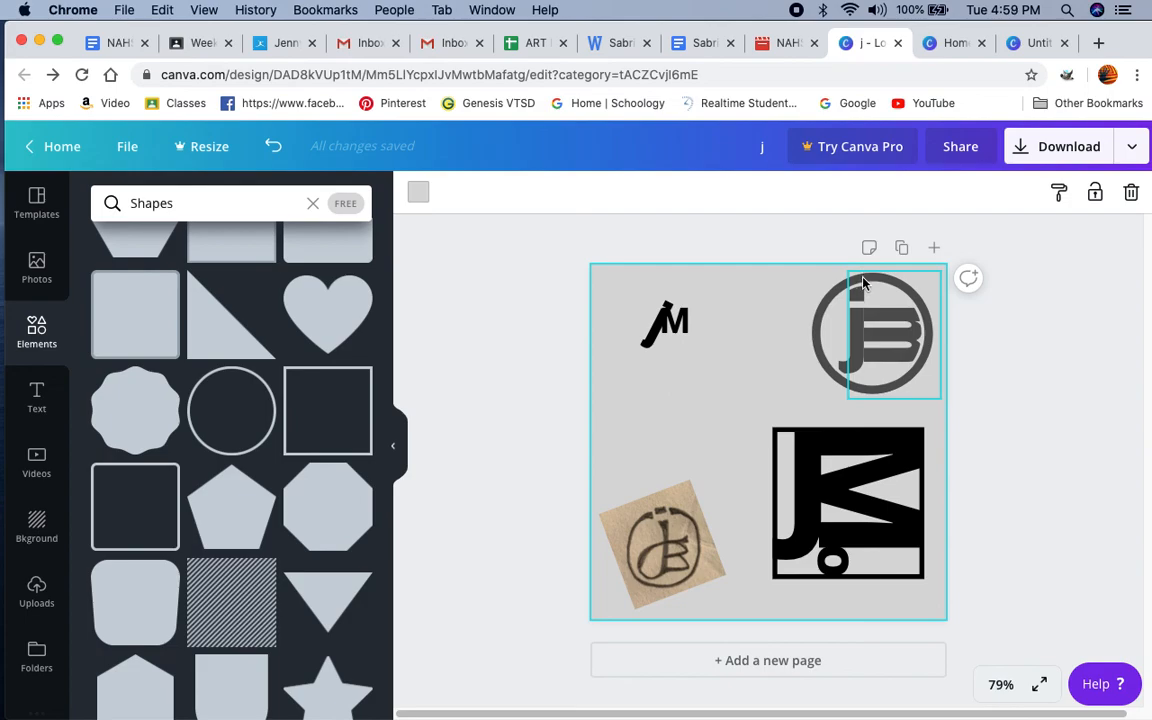
pyautogui.click(856, 296)
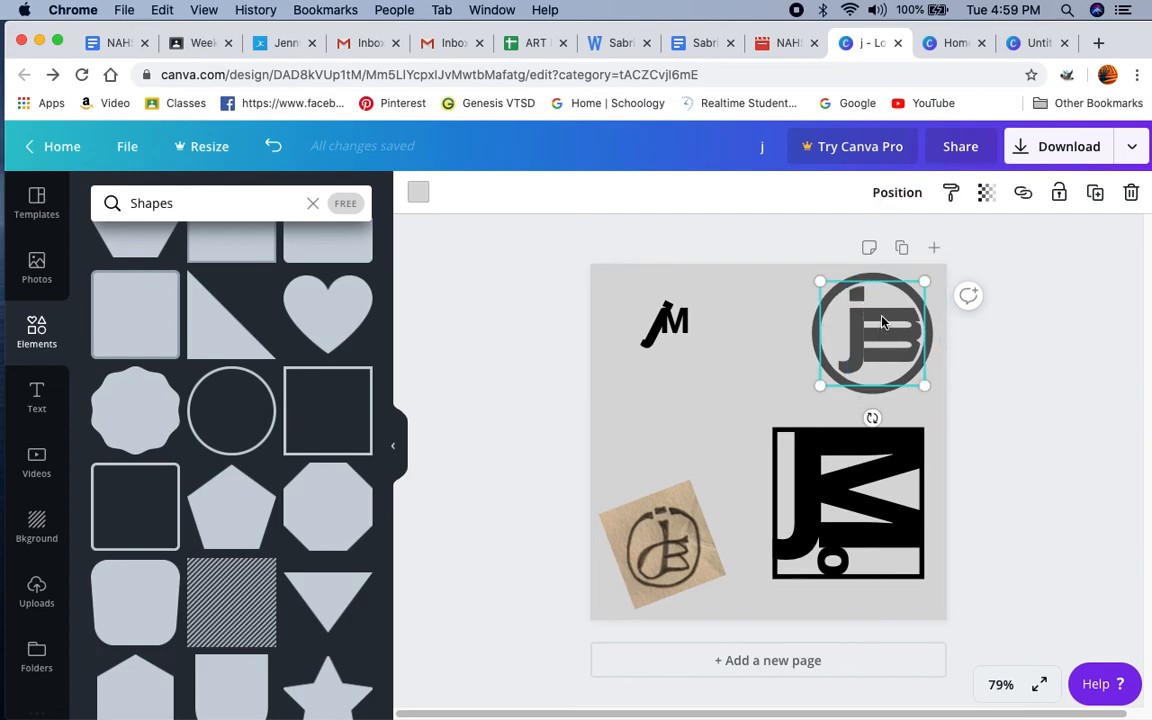
pyautogui.press('Escape')
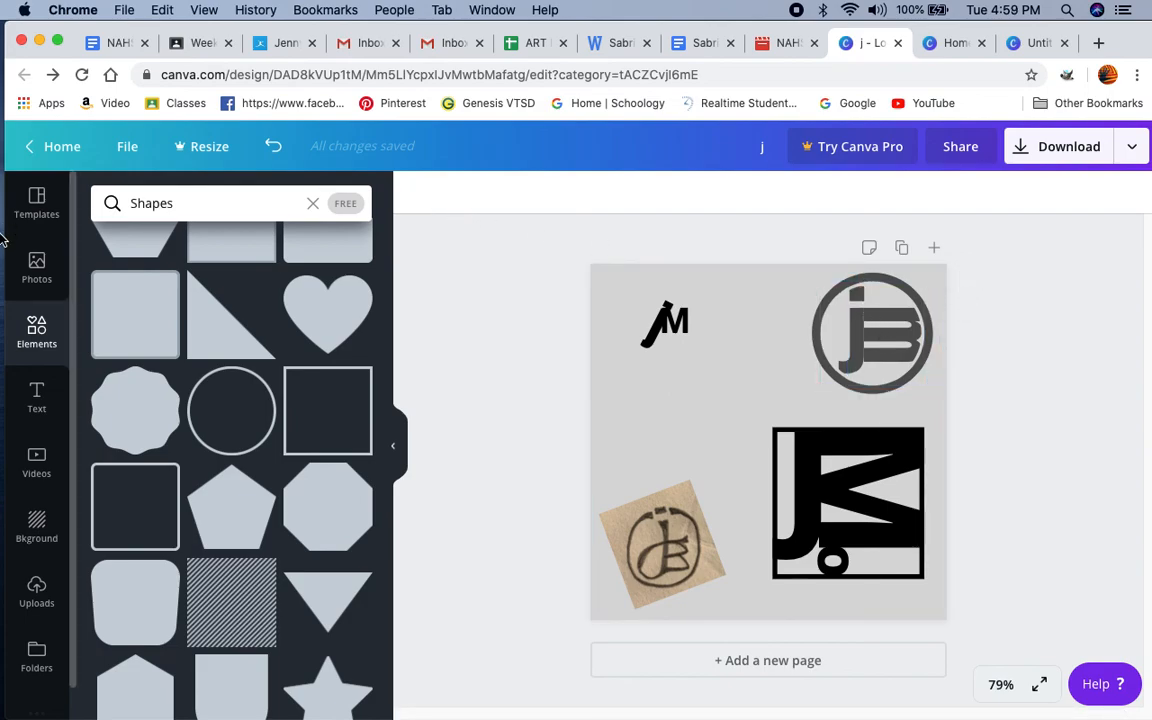
pyautogui.click(36, 398)
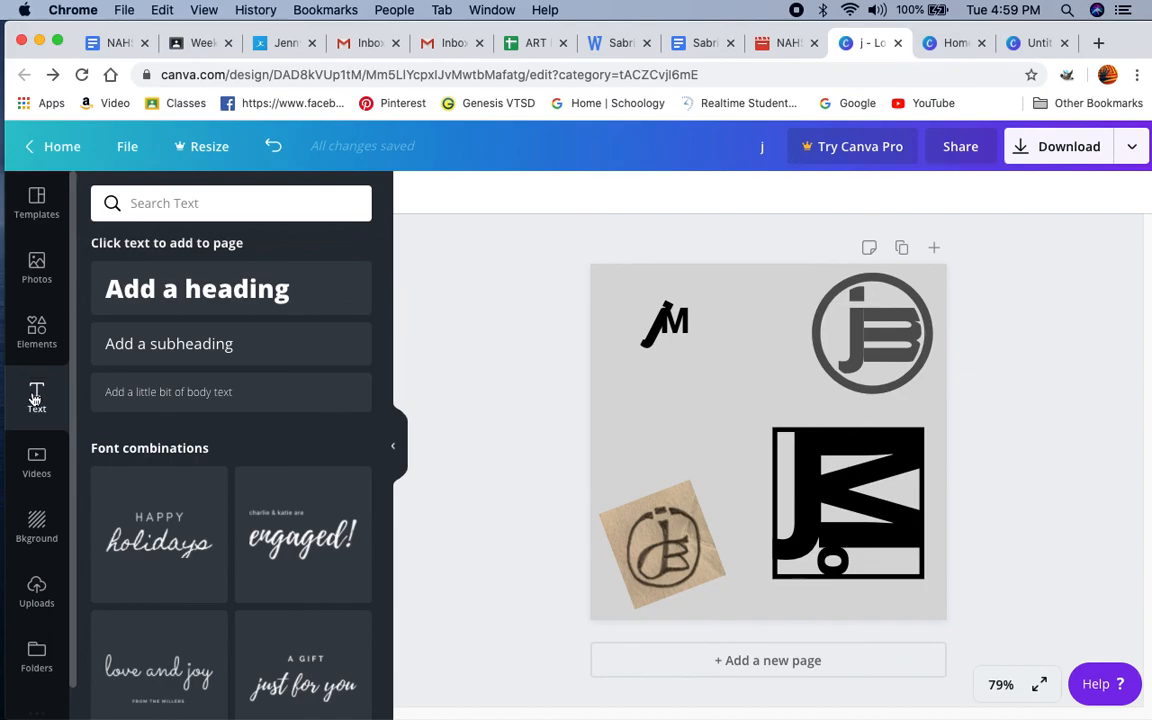
pyautogui.click(33, 340)
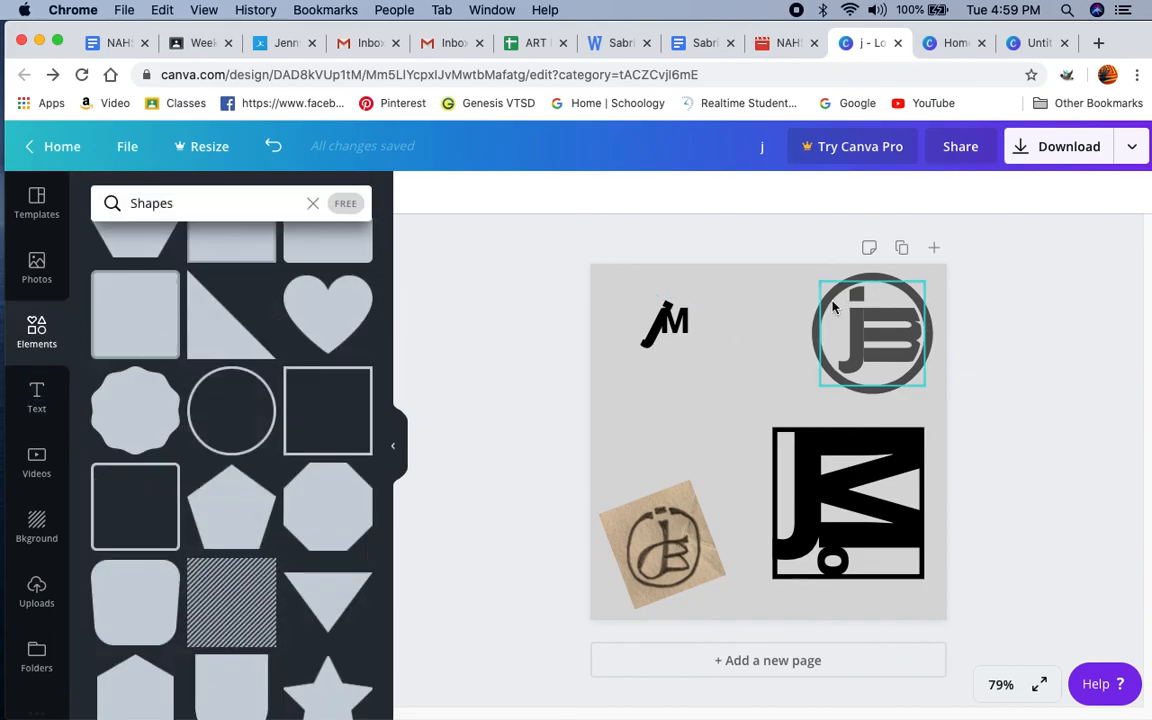
# Step: Recolor the circular jB logo's background teal, applying it to both the outlined circle's inner fill and the smaller circle on top
pyautogui.click(815, 325)
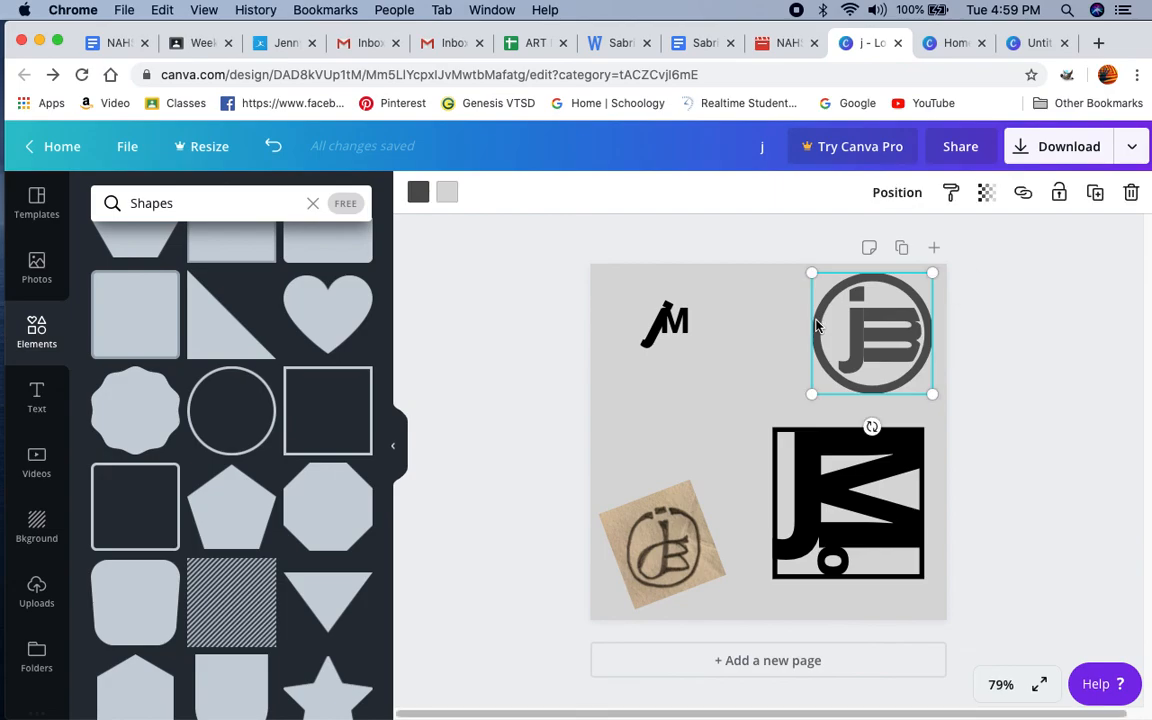
pyautogui.click(451, 201)
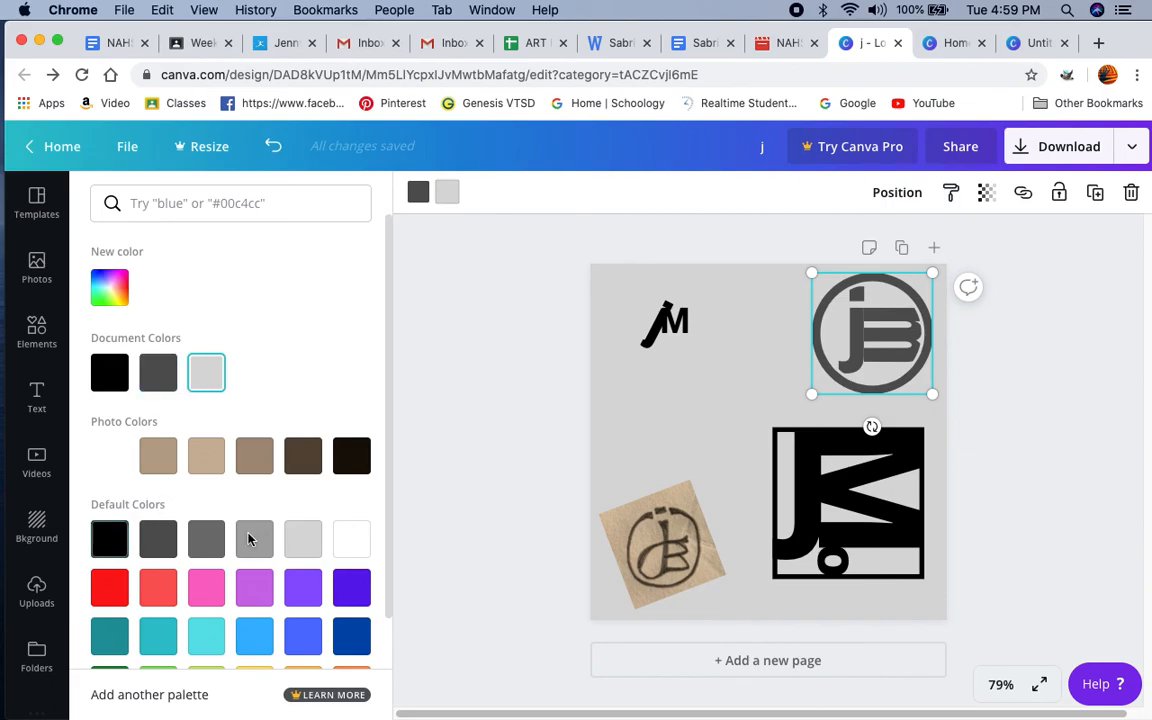
pyautogui.scroll(-1, 303, 538)
pyautogui.scroll(1, 303, 540)
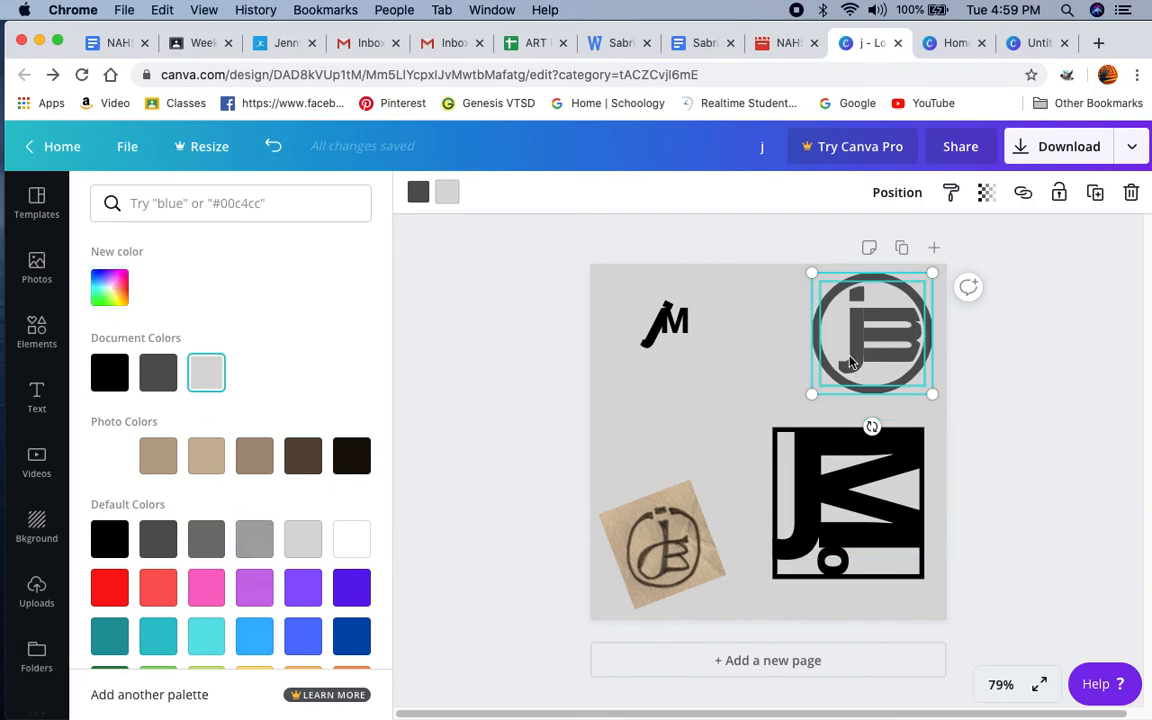
pyautogui.scroll(-1, 241, 628)
pyautogui.scroll(-1, 241, 628)
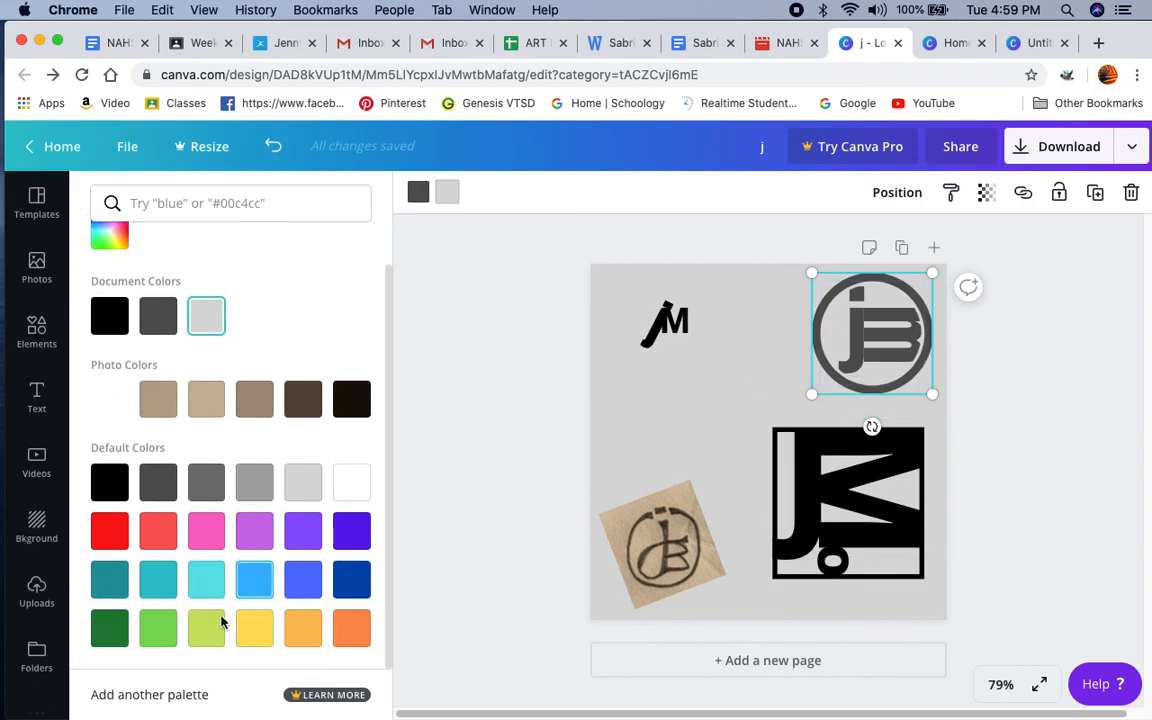
pyautogui.click(112, 584)
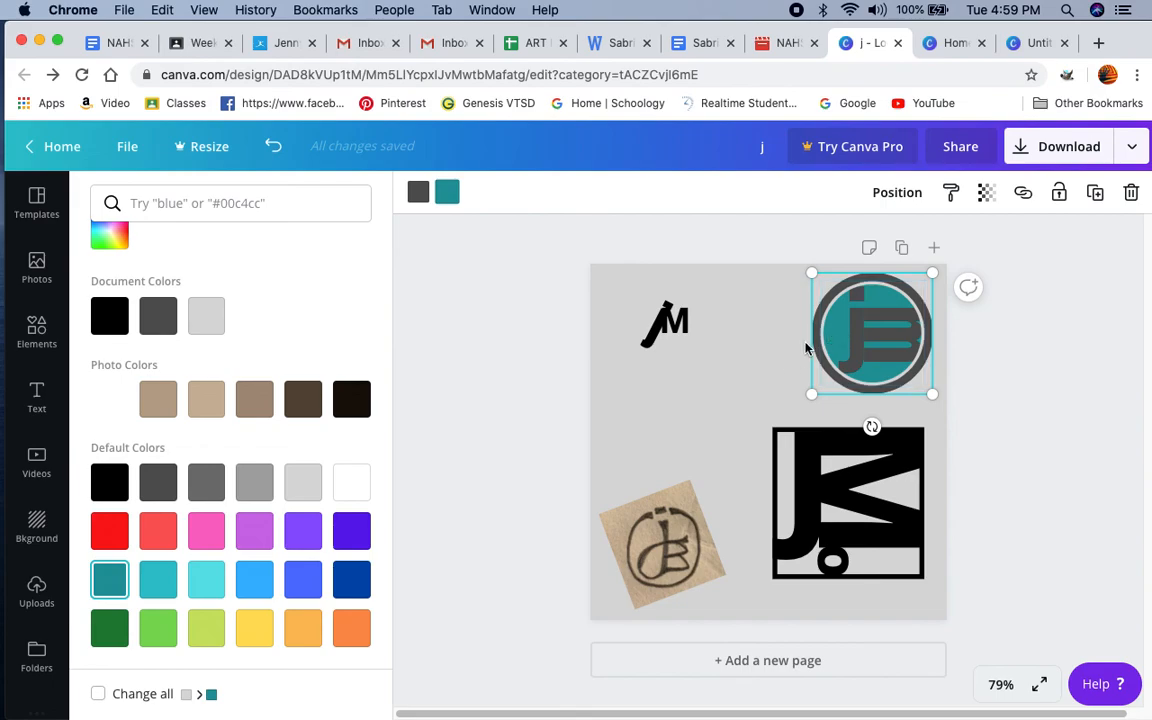
pyautogui.click(826, 316)
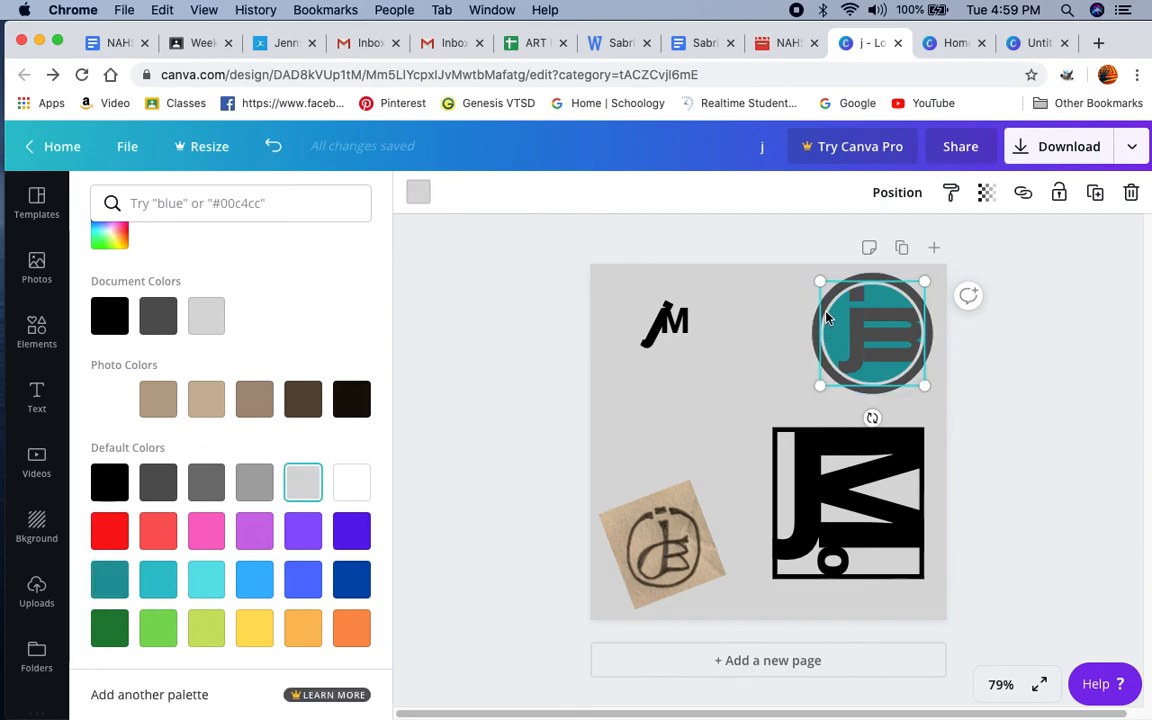
pyautogui.click(105, 584)
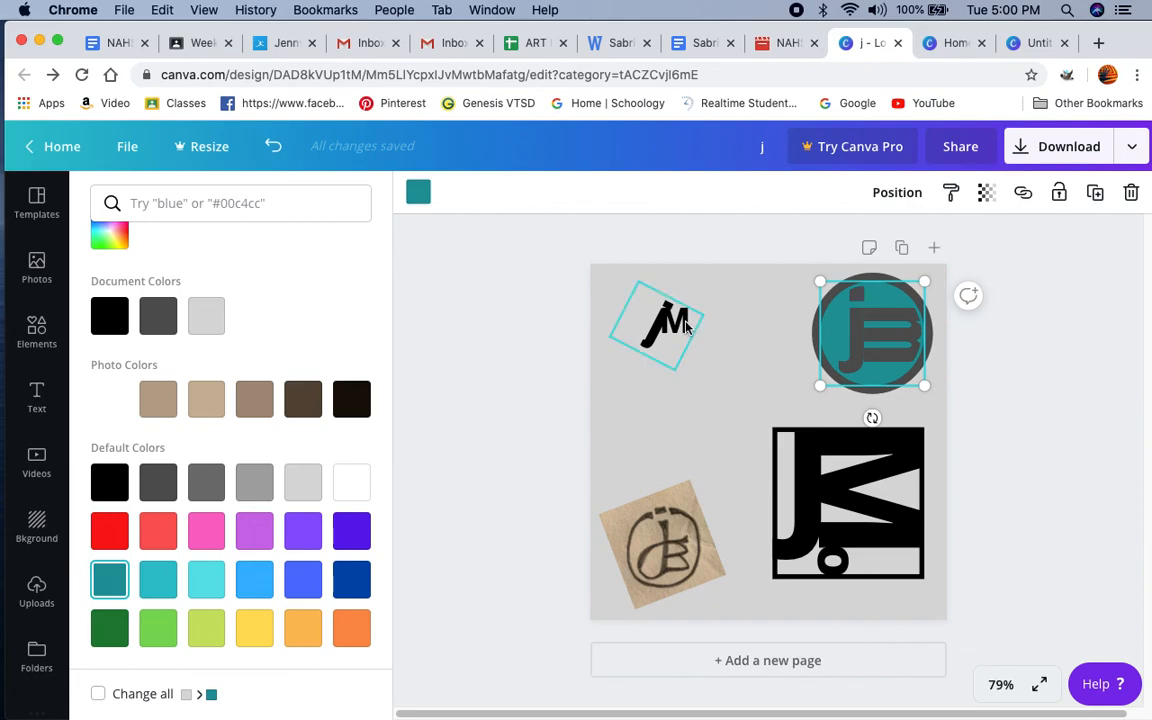
# Step: Move the tilted j slightly up and to the left so it sits higher beside the M
pyautogui.moveTo(685, 325); pyautogui.dragTo(676, 305)
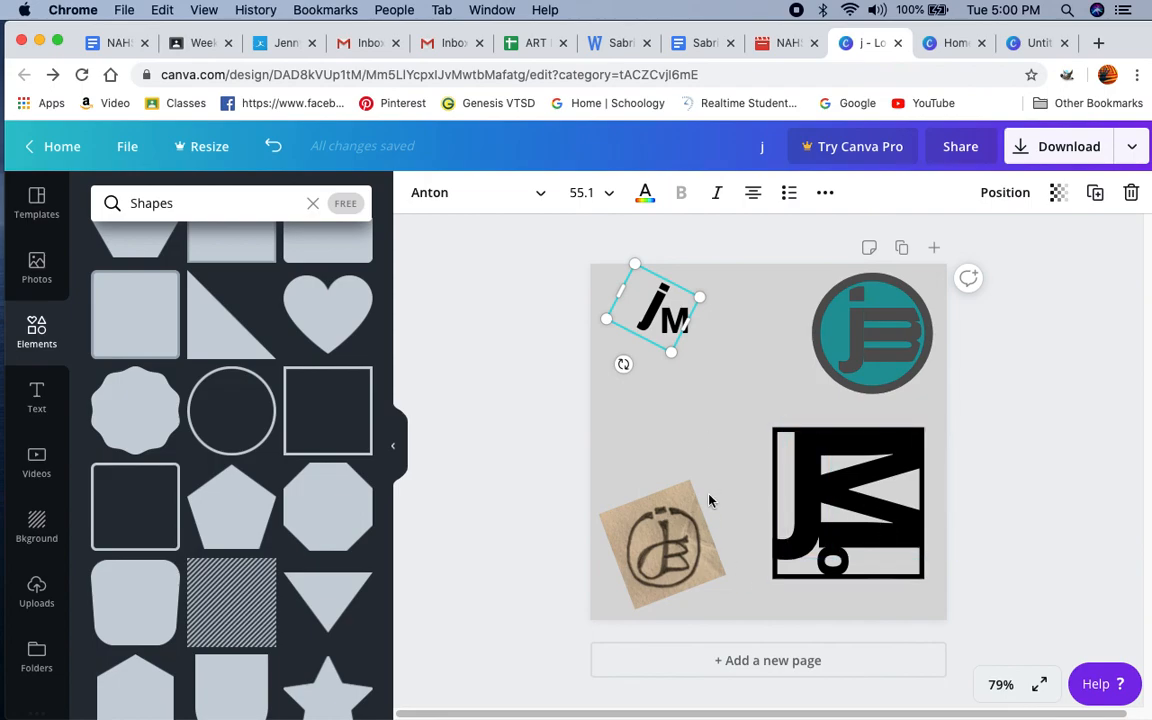
pyautogui.click(1049, 478)
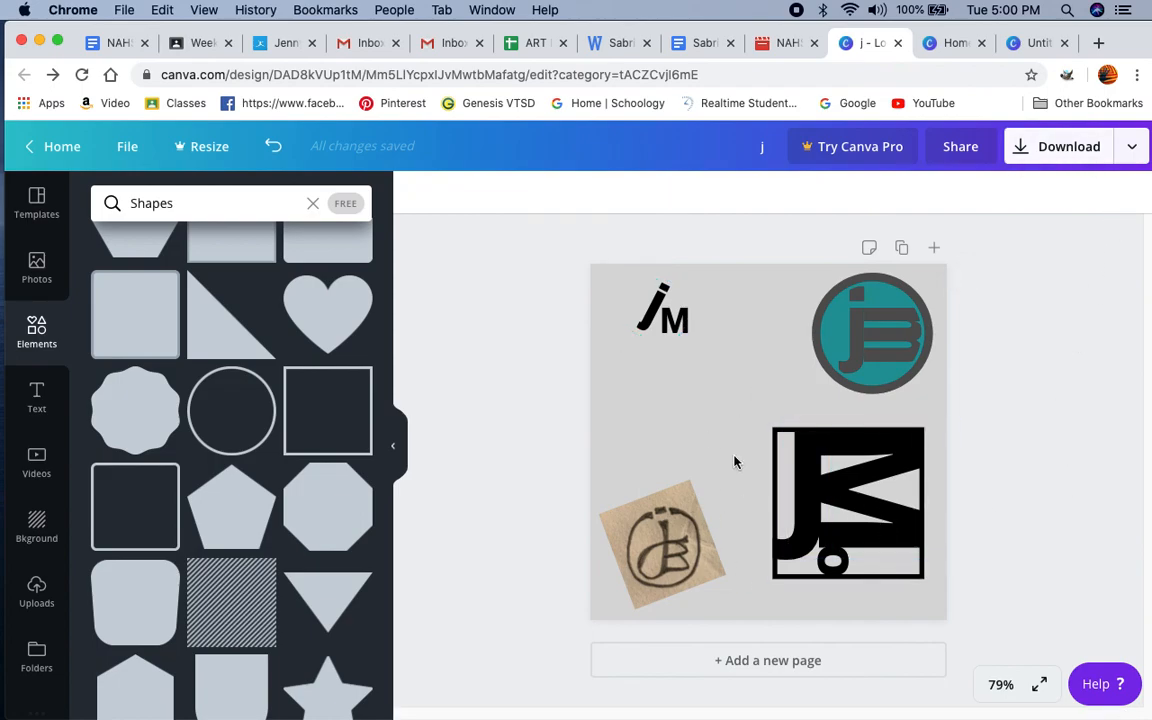
# Step: Review the file types available for downloading the design, and close the download options without exporting
pyautogui.click(1069, 149)
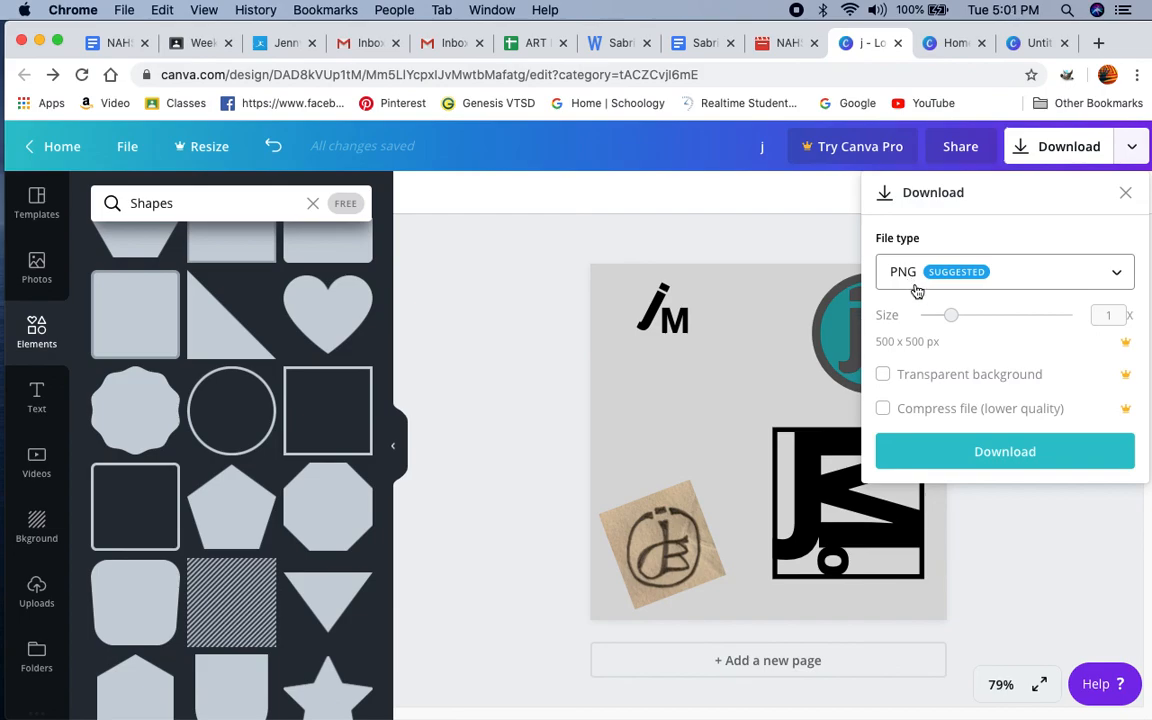
pyautogui.click(1117, 273)
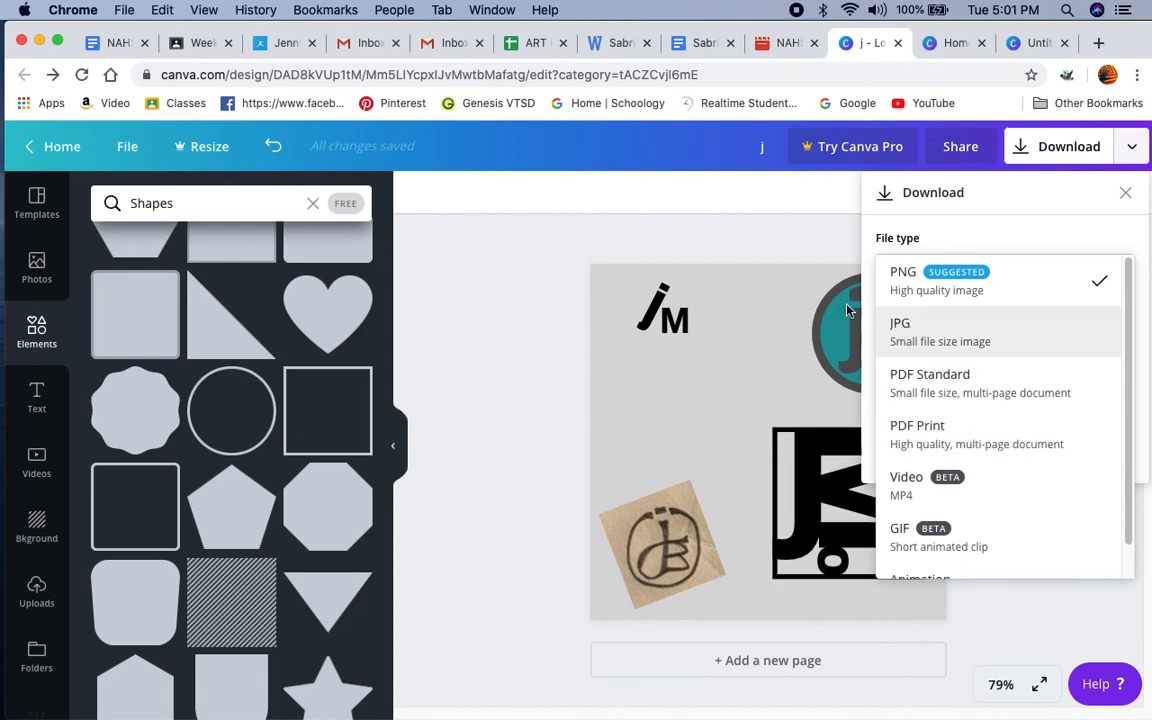
pyautogui.click(632, 242)
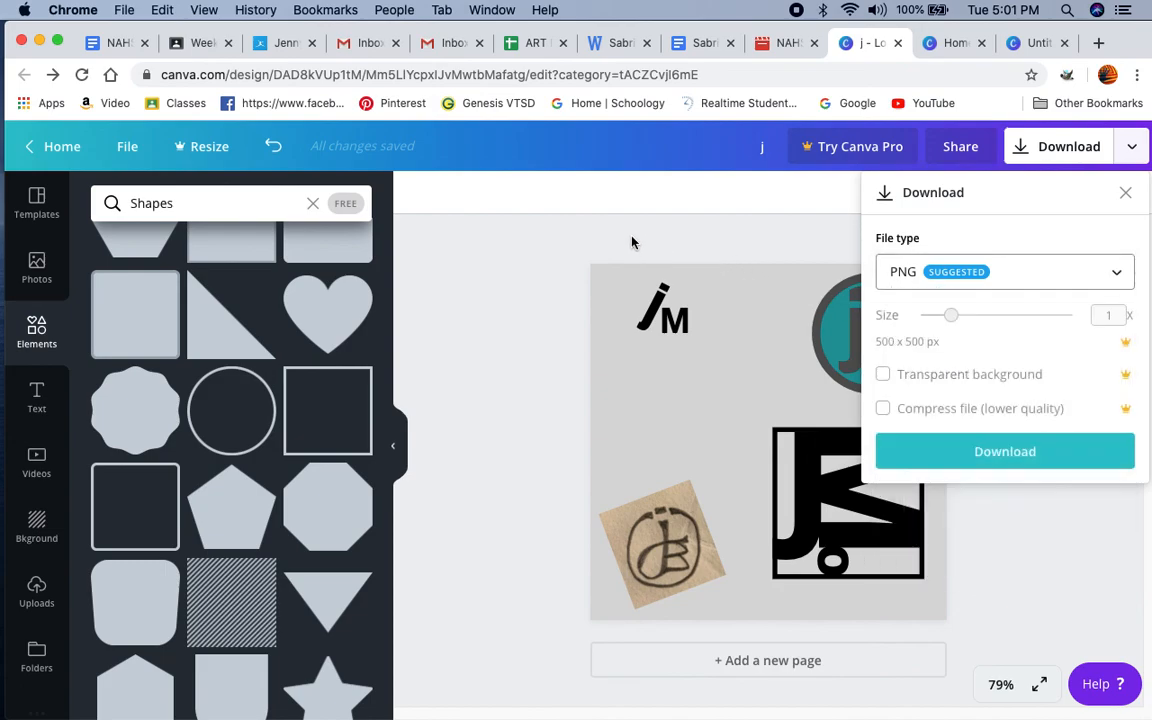
pyautogui.click(1117, 272)
pyautogui.click(779, 226)
pyautogui.click(1036, 606)
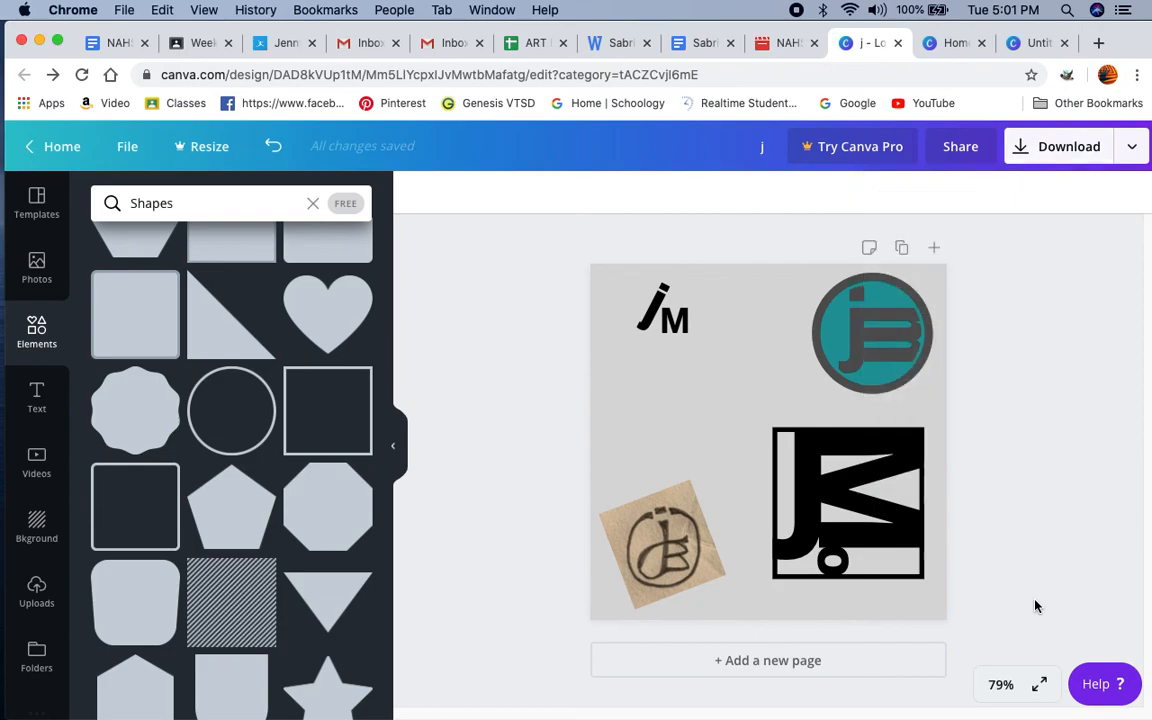